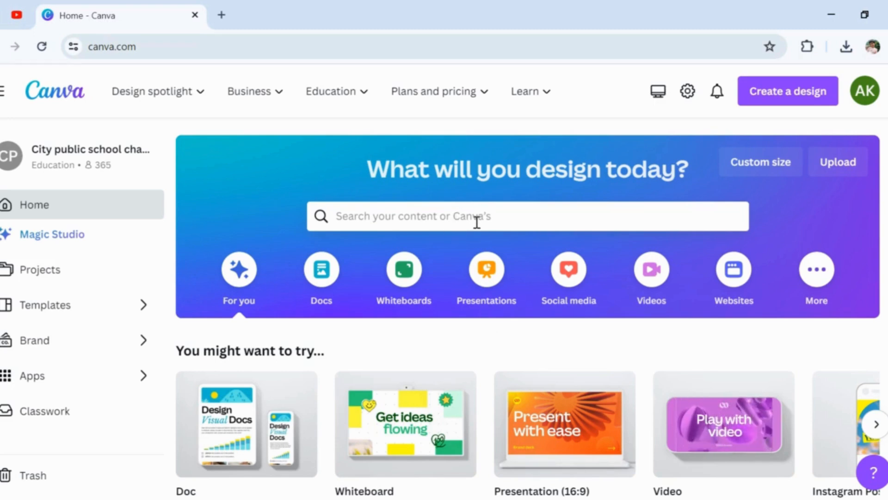
Search for Instagram post templates and browse through the results.
{"action": "left_click", "coordinate": [477, 222]}
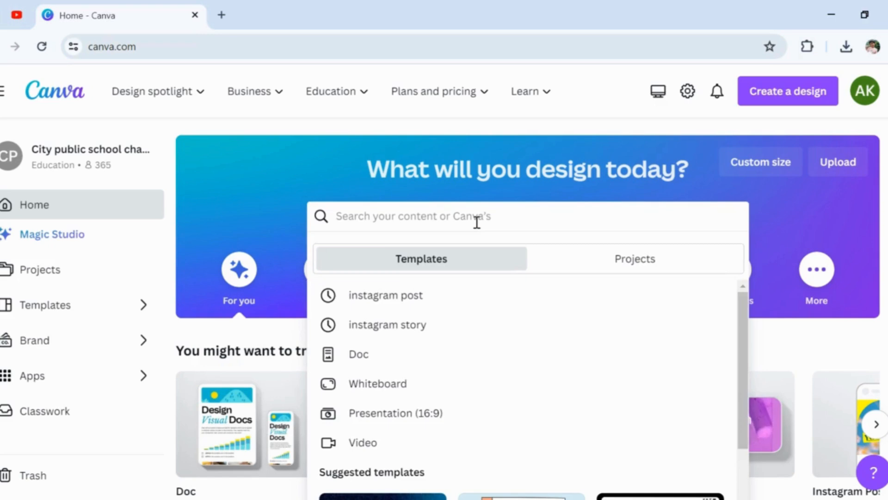
{"action": "left_click", "coordinate": [402, 296]}
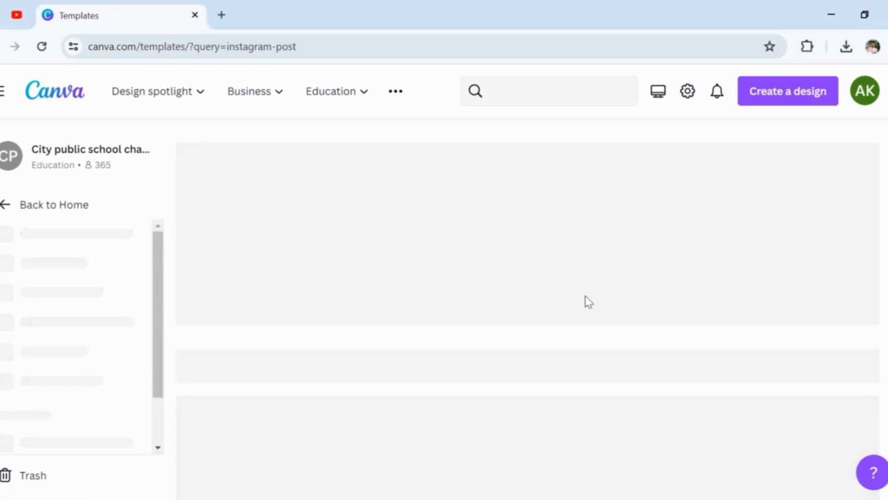
{"action": "scroll", "coordinate": [325, 296], "scroll_direction": "down", "scroll_amount": 10}
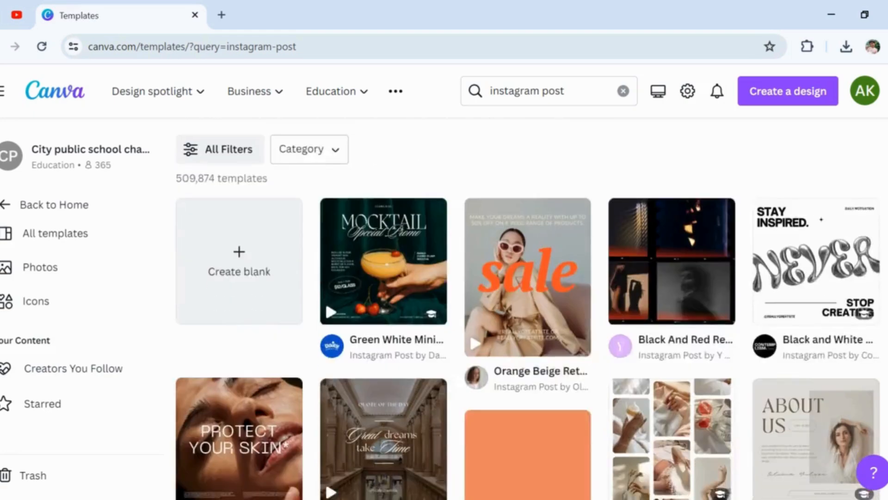
{"action": "scroll", "coordinate": [528, 308], "scroll_direction": "down", "scroll_amount": 6}
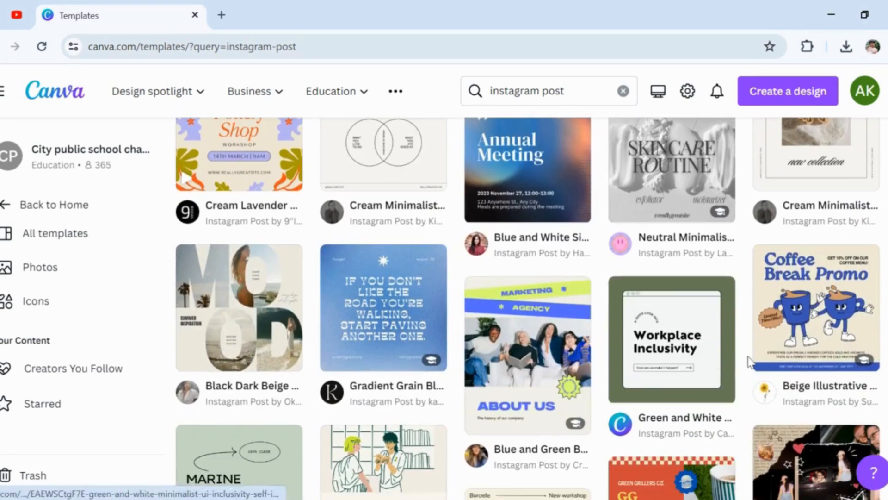
{"action": "scroll", "coordinate": [833, 222], "scroll_direction": "down", "scroll_amount": 2}
{"action": "scroll", "coordinate": [528, 309], "scroll_direction": "down", "scroll_amount": 7}
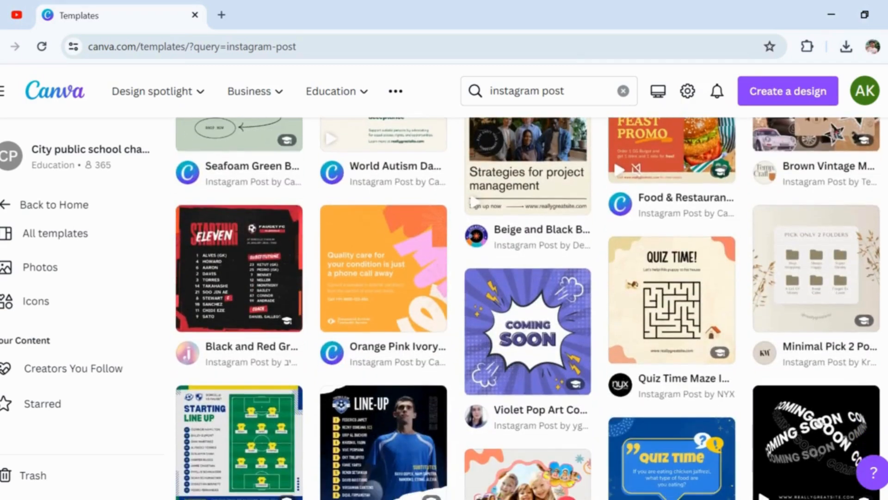
{"action": "scroll", "coordinate": [881, 130], "scroll_direction": "up", "scroll_amount": 15}
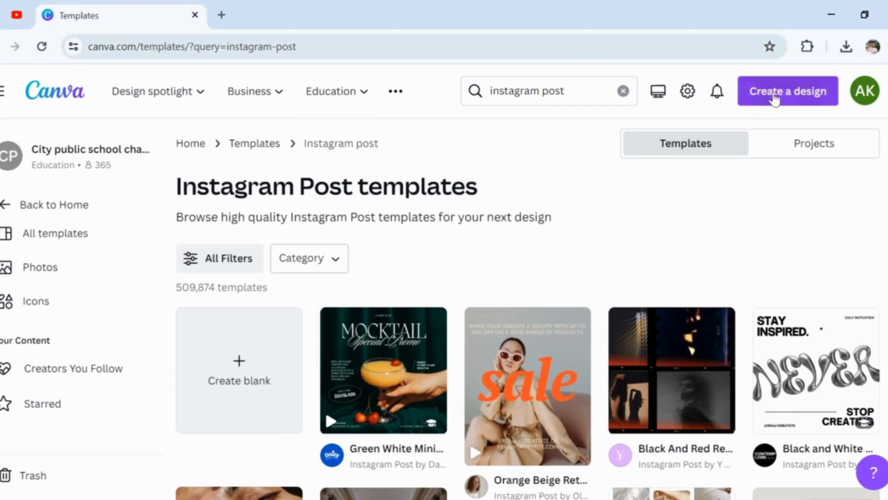
Create a blank Instagram Post (Square) design and cover the right half of its page with a square shape stretched to full height.
{"action": "left_click", "coordinate": [789, 93]}
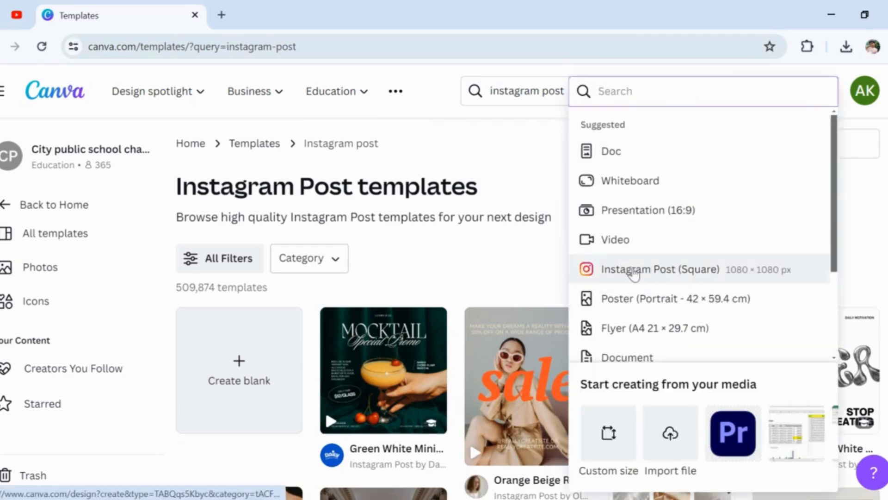
{"action": "left_click", "coordinate": [634, 269]}
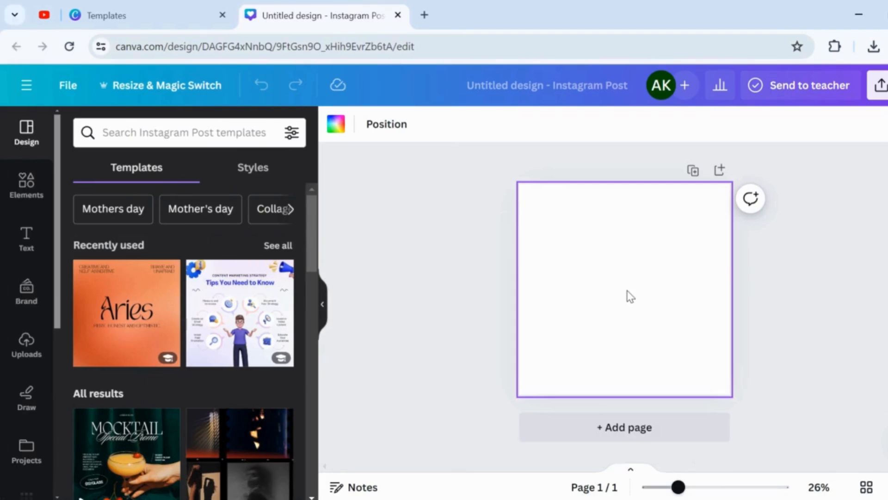
{"action": "left_click", "coordinate": [28, 180]}
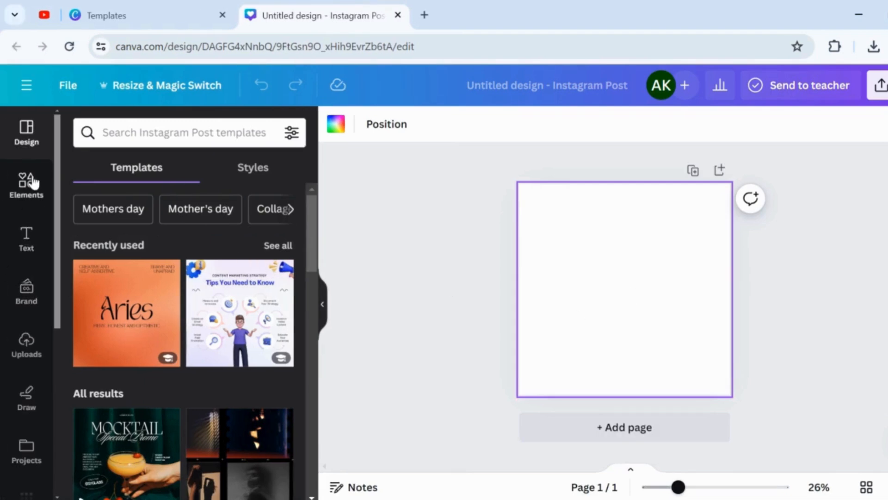
{"action": "left_click", "coordinate": [91, 363]}
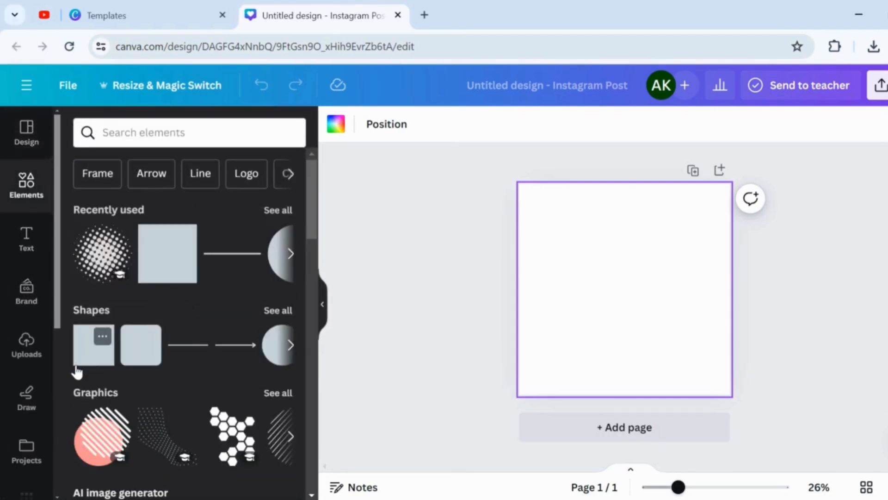
{"action": "left_click_drag", "start_coordinate": [640, 281], "coordinate": [672, 207]}
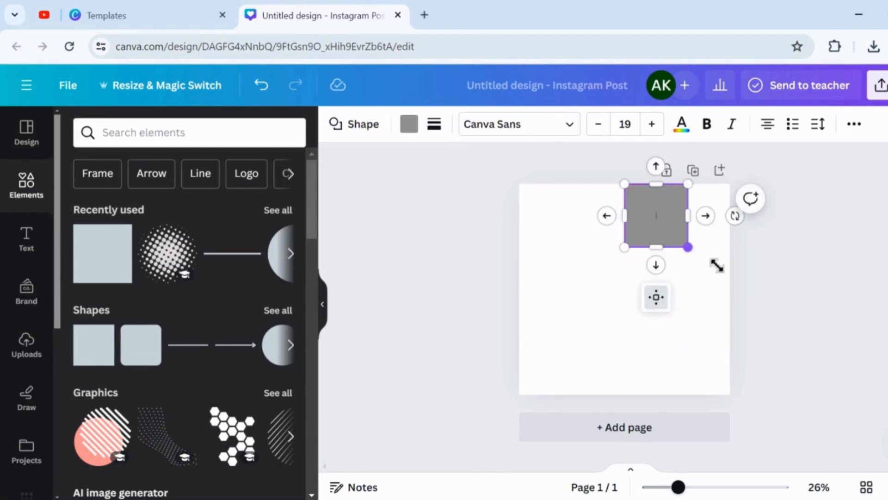
{"action": "left_click_drag", "start_coordinate": [717, 265], "coordinate": [747, 393]}
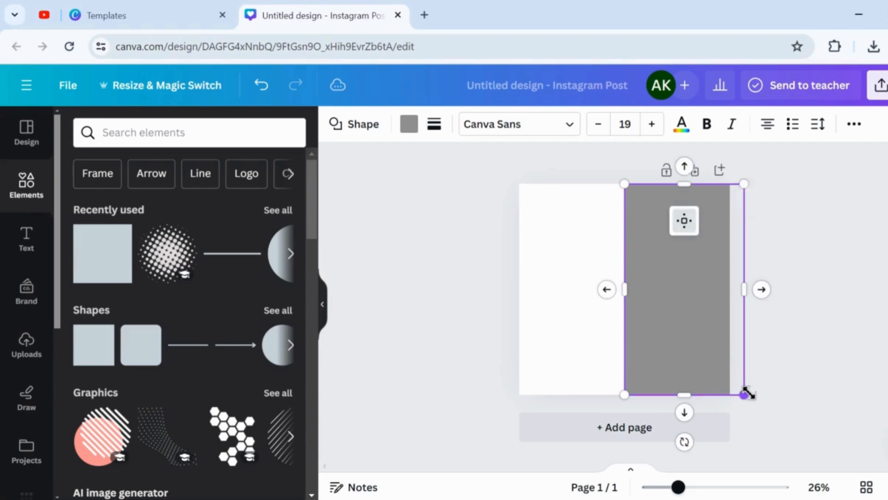
Fill the rectangle with the default yellow, then adjust it to a more saturated custom golden yellow.
{"action": "left_click", "coordinate": [409, 124]}
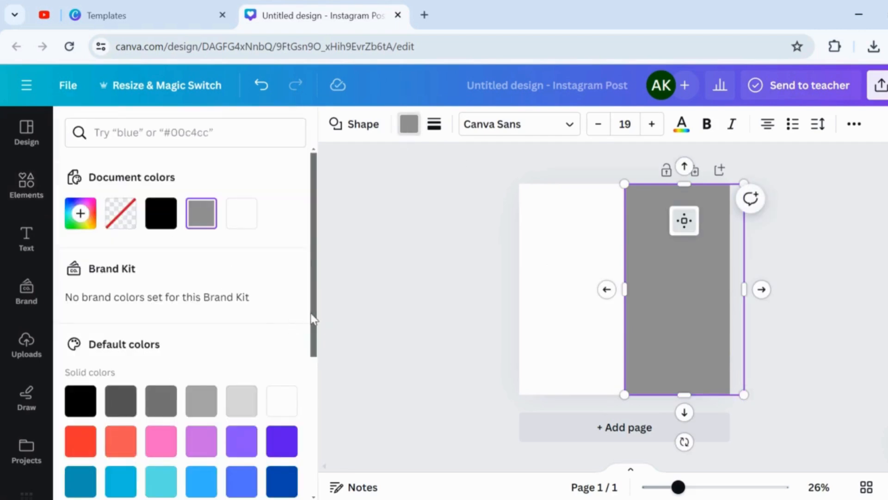
{"action": "left_click_drag", "start_coordinate": [313, 320], "coordinate": [325, 447]}
{"action": "left_click", "coordinate": [201, 310]}
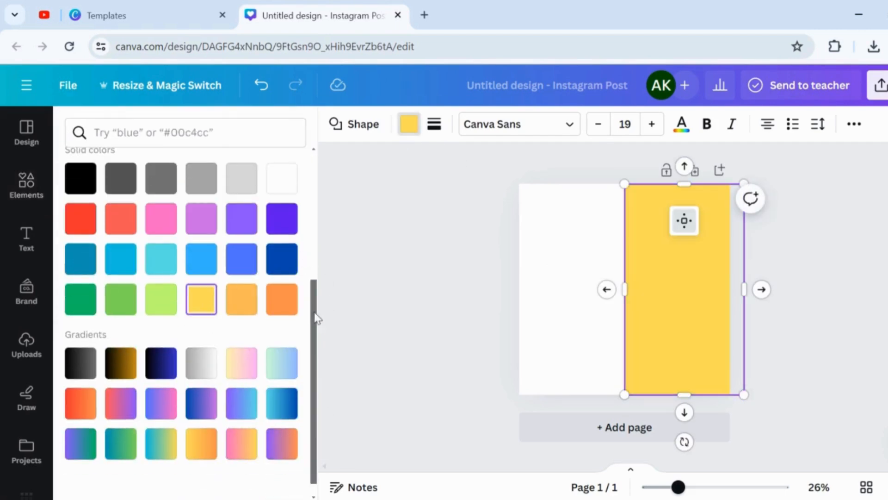
{"action": "scroll", "coordinate": [231, 241], "scroll_direction": "up", "scroll_amount": 5}
{"action": "left_click", "coordinate": [80, 213]}
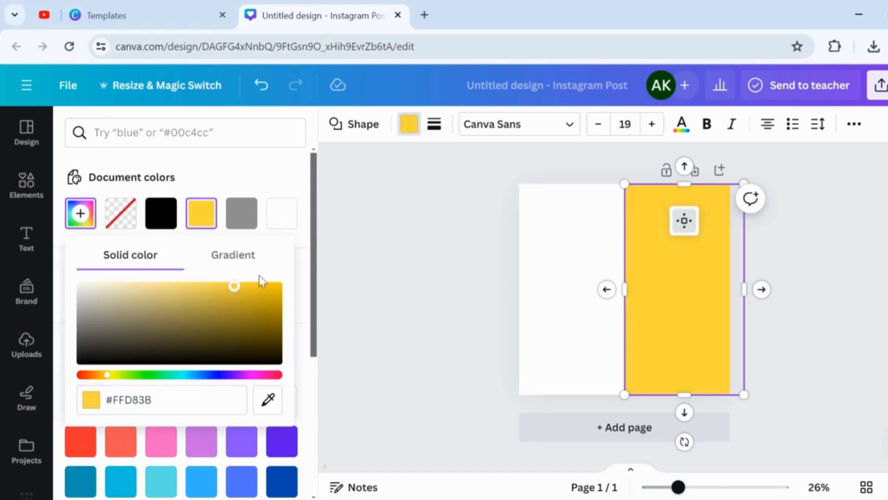
{"action": "left_click_drag", "start_coordinate": [262, 281], "coordinate": [293, 278]}
{"action": "left_click", "coordinate": [292, 174]}
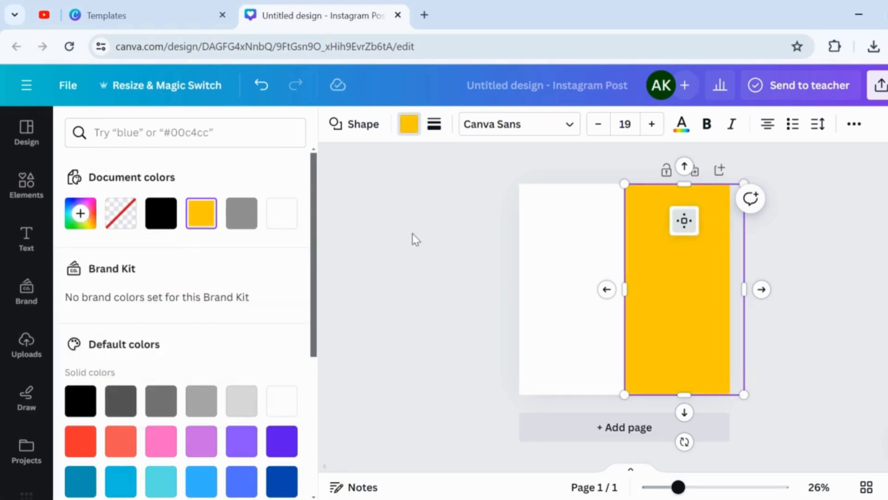
{"action": "left_click", "coordinate": [412, 239]}
Add a heading reading "Stay Home" and set its font size to 120.
{"action": "left_click", "coordinate": [27, 247]}
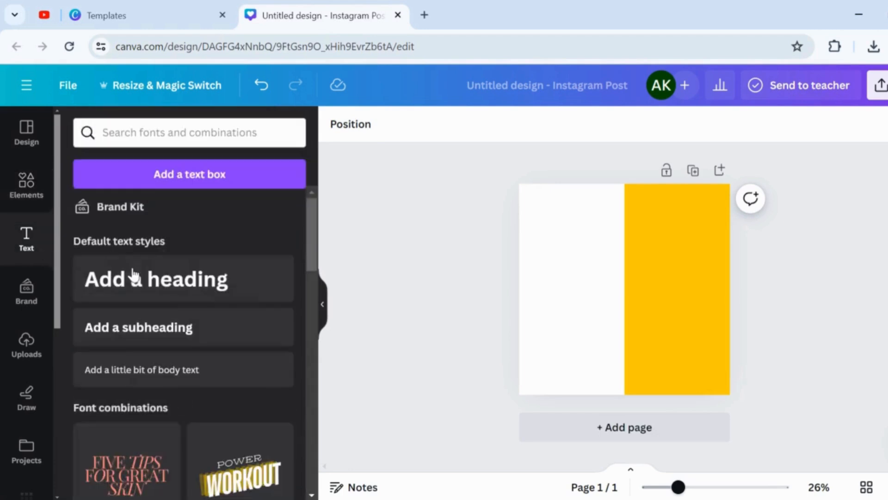
{"action": "left_click", "coordinate": [171, 292]}
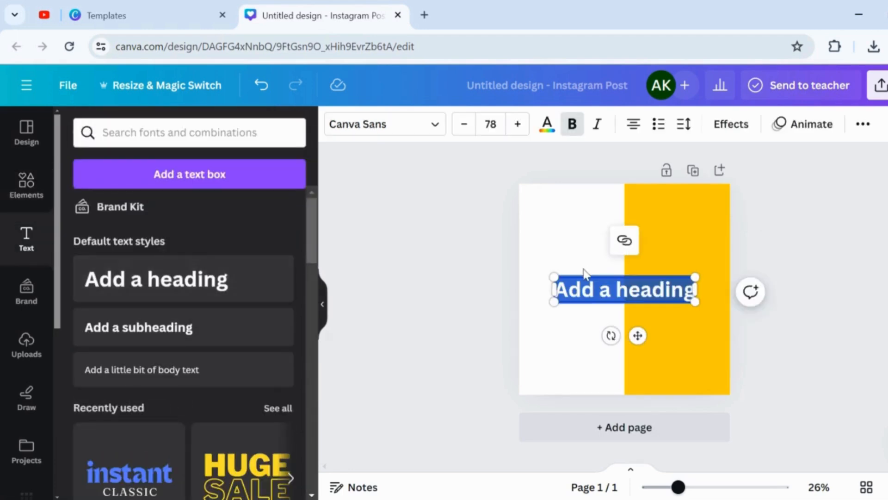
{"action": "key", "text": "BackSpace"}
{"action": "type", "text": "Stay Home"}
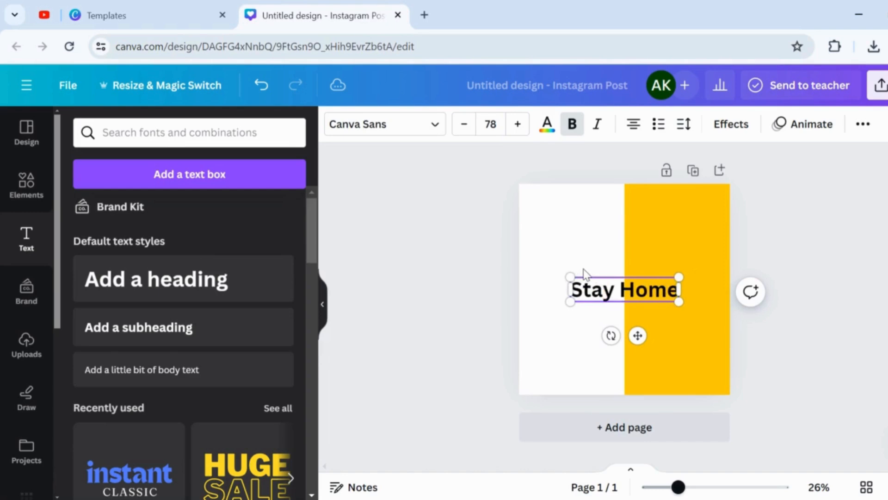
{"action": "key", "text": "ctrl+a"}
{"action": "left_click", "coordinate": [490, 124]}
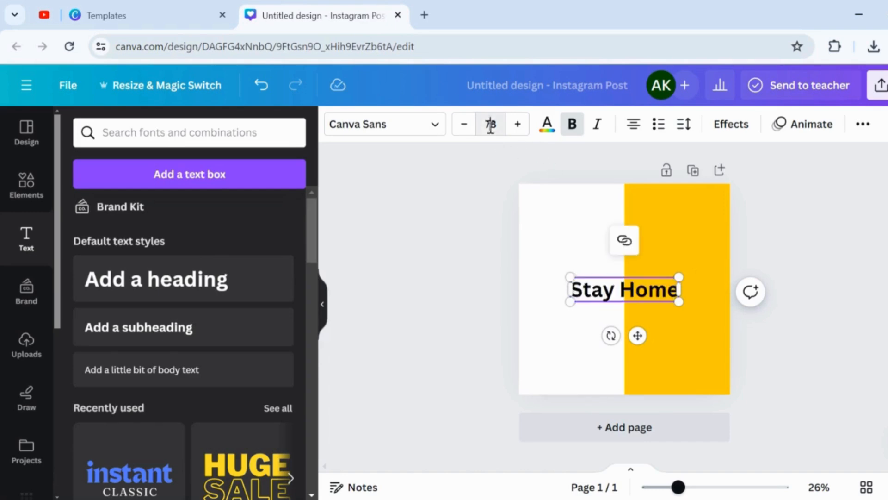
{"action": "type", "text": "120"}
{"action": "key", "text": "Return"}
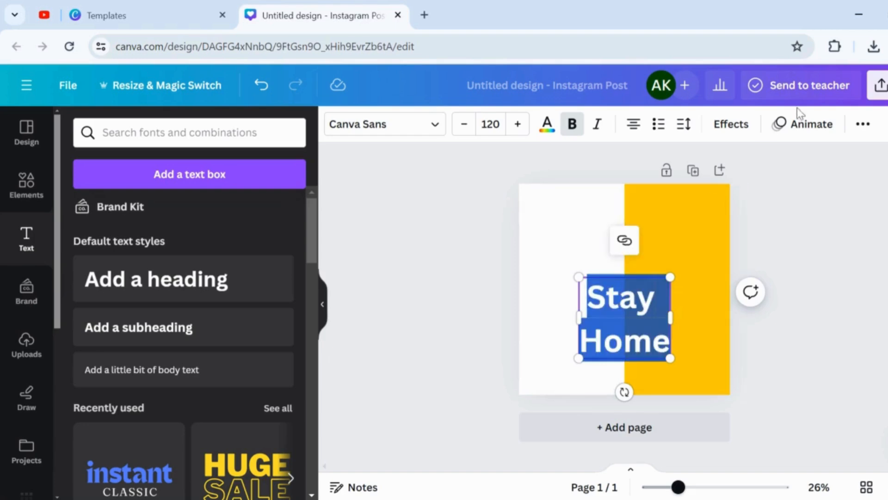
Left-align the "Stay Home" heading and convert it to uppercase, keeping it bold.
{"action": "left_click", "coordinate": [634, 124]}
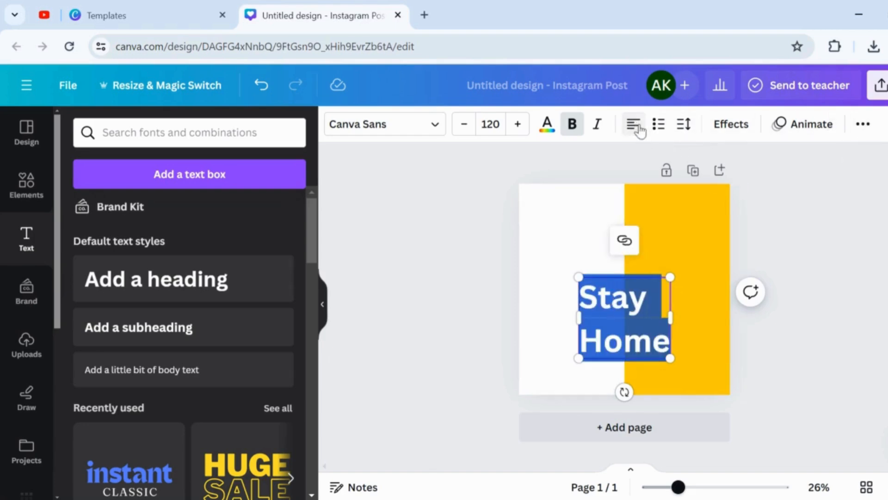
{"action": "left_click", "coordinate": [862, 124]}
{"action": "left_click", "coordinate": [704, 160]}
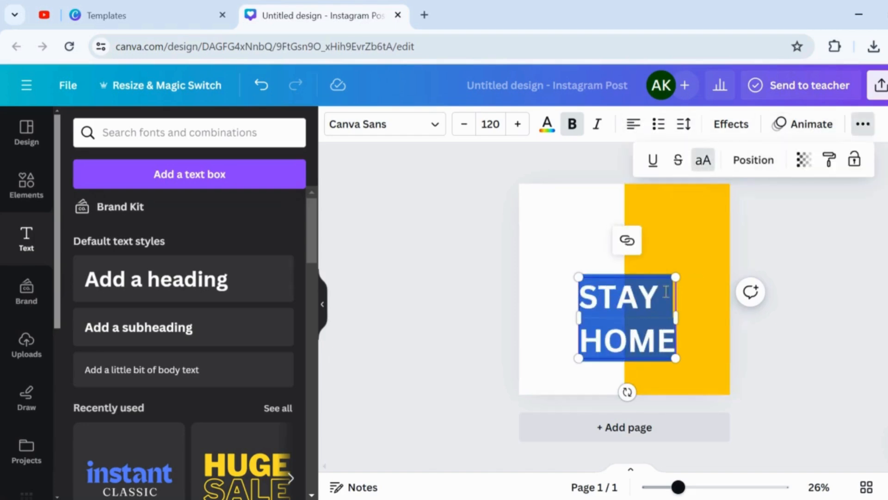
{"action": "left_click", "coordinate": [573, 124]}
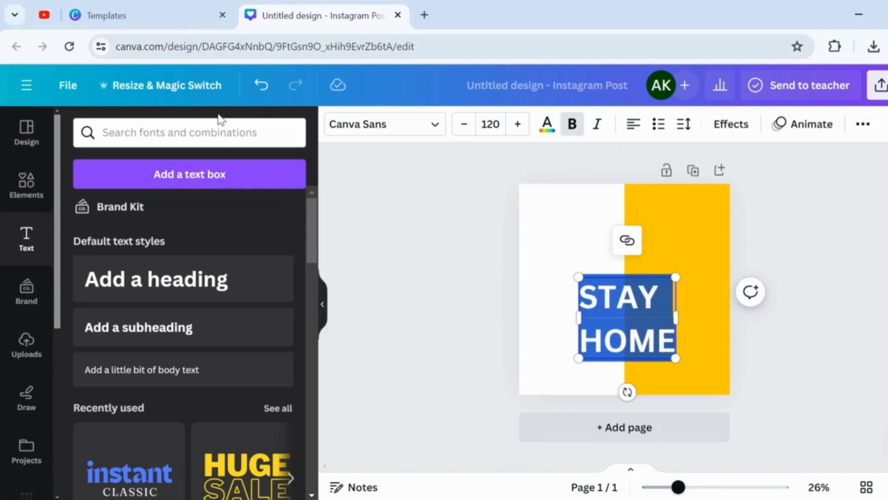
Change the heading's font to Poppins.
{"action": "left_click", "coordinate": [219, 132]}
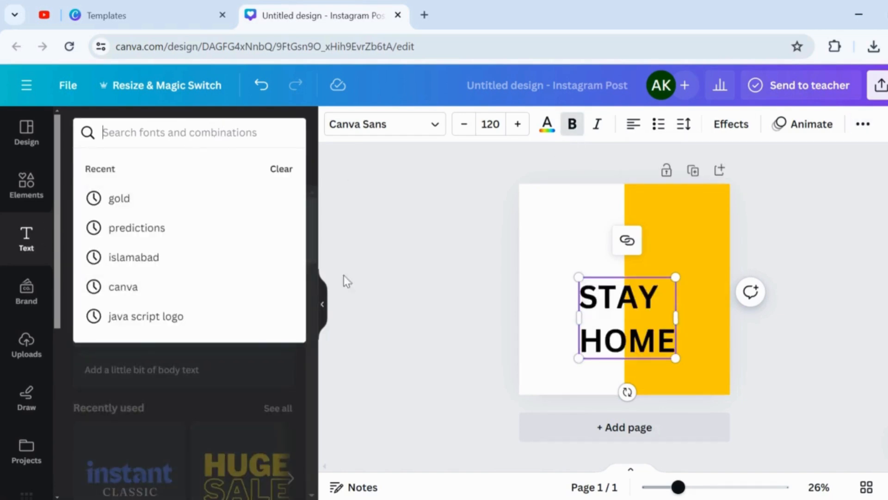
{"action": "left_click", "coordinate": [387, 125]}
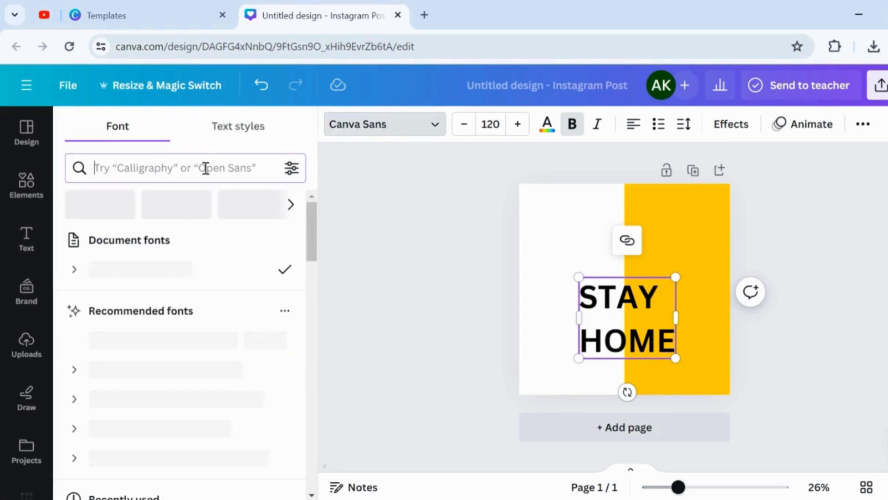
{"action": "type", "text": "poppi"}
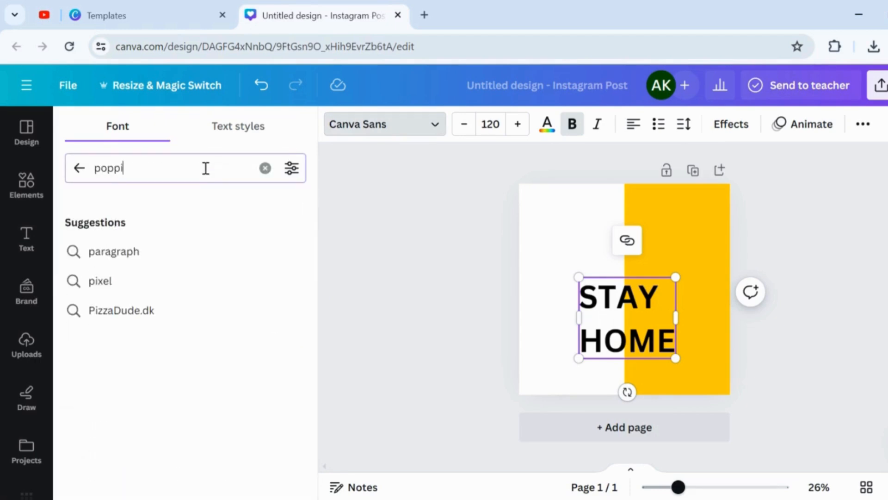
{"action": "key", "text": "Return"}
{"action": "left_click", "coordinate": [128, 251]}
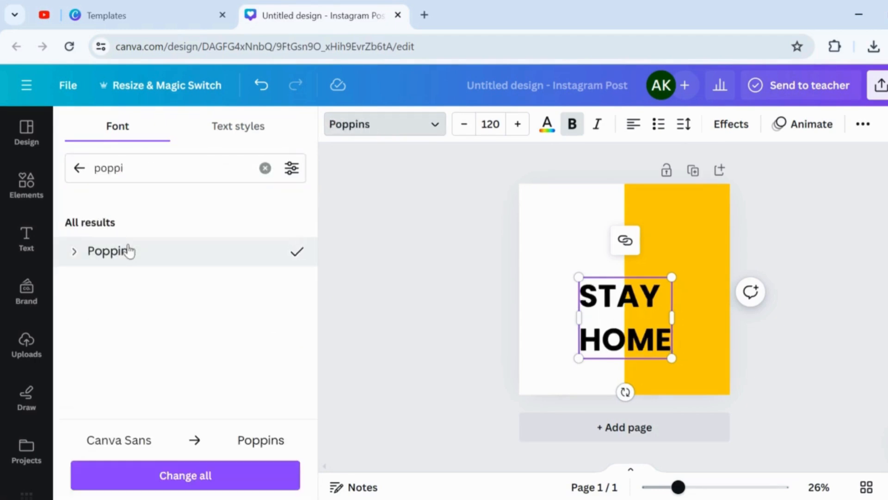
Reduce the heading's line spacing to 1.04 and move the text to the upper left part of the page.
{"action": "left_click", "coordinate": [684, 124]}
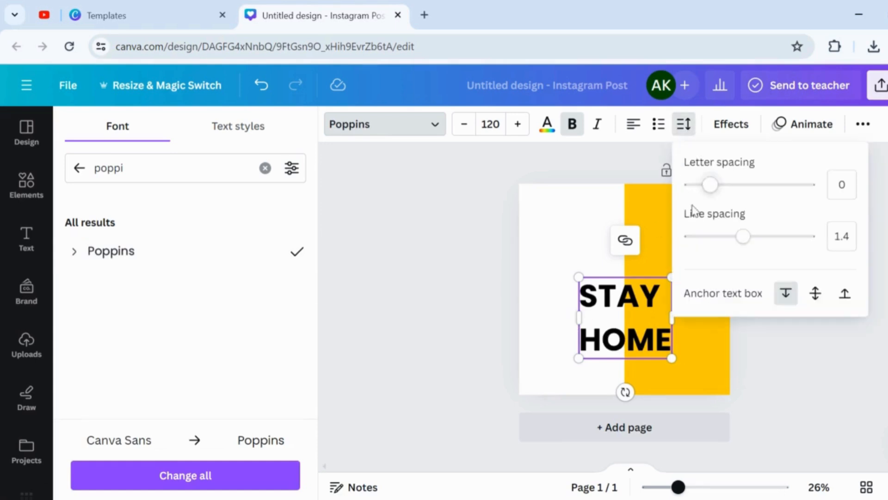
{"action": "left_click_drag", "start_coordinate": [741, 236], "coordinate": [720, 245]}
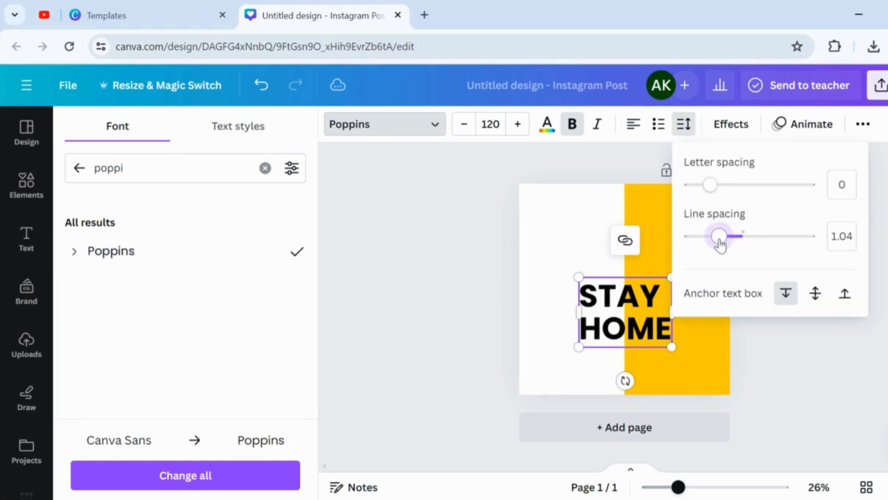
{"action": "left_click", "coordinate": [474, 351]}
{"action": "left_click", "coordinate": [774, 341]}
{"action": "left_click_drag", "start_coordinate": [629, 296], "coordinate": [606, 226]}
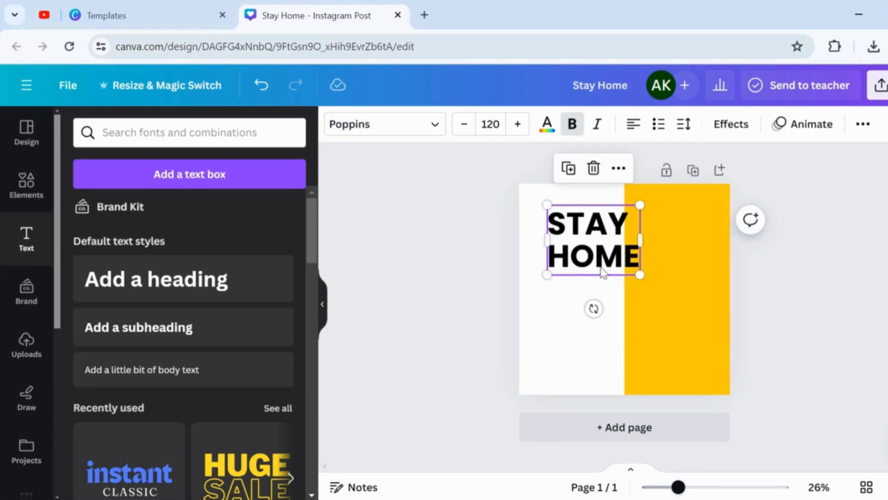
Duplicate the "STAY HOME" text directly below itself and replace the copy's wording with "ENJOY MUSIC" on two lines.
{"action": "key", "text": "ctrl+d"}
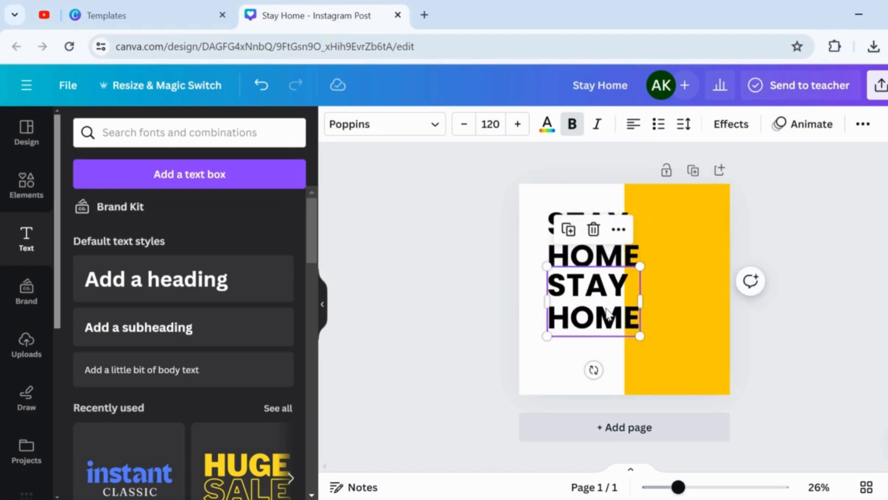
{"action": "double_click", "coordinate": [607, 314]}
{"action": "key", "text": "BackSpace"}
{"action": "type", "text": "ENJOY"}
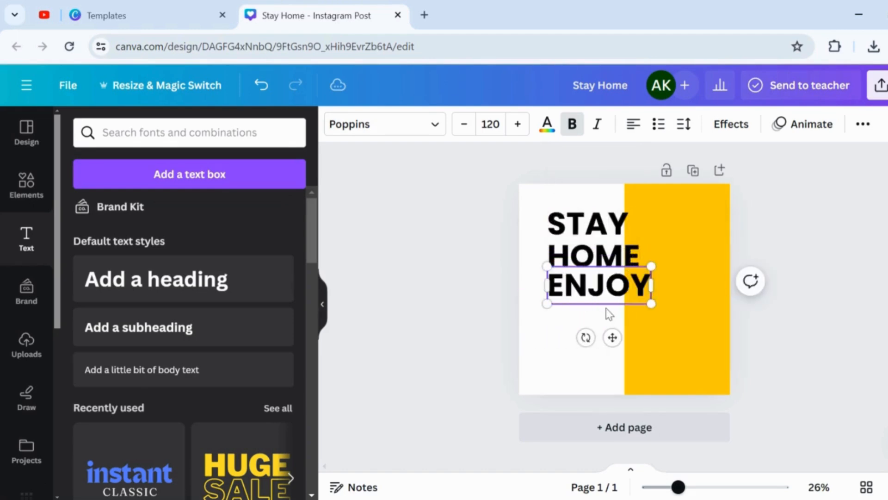
{"action": "key", "text": "Return"}
{"action": "type", "text": "MUCI"}
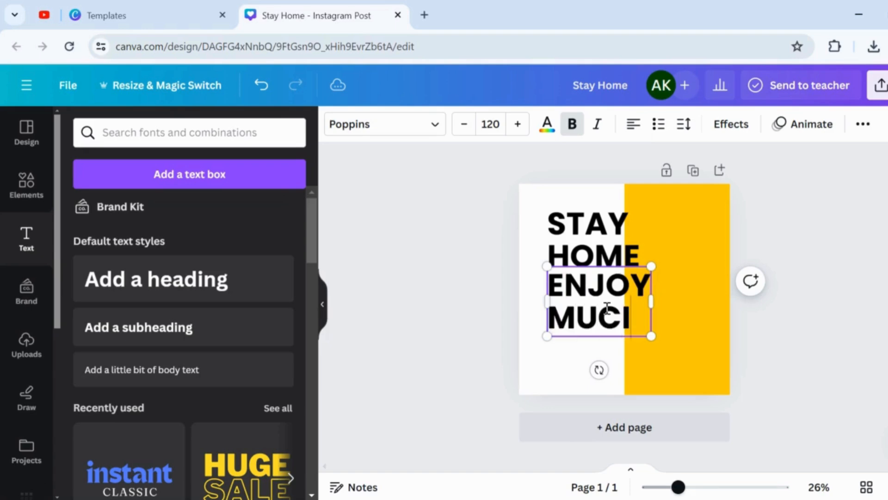
{"action": "key", "text": "BackSpace"}
{"action": "key", "text": "BackSpace"}
{"action": "type", "text": "SIC"}
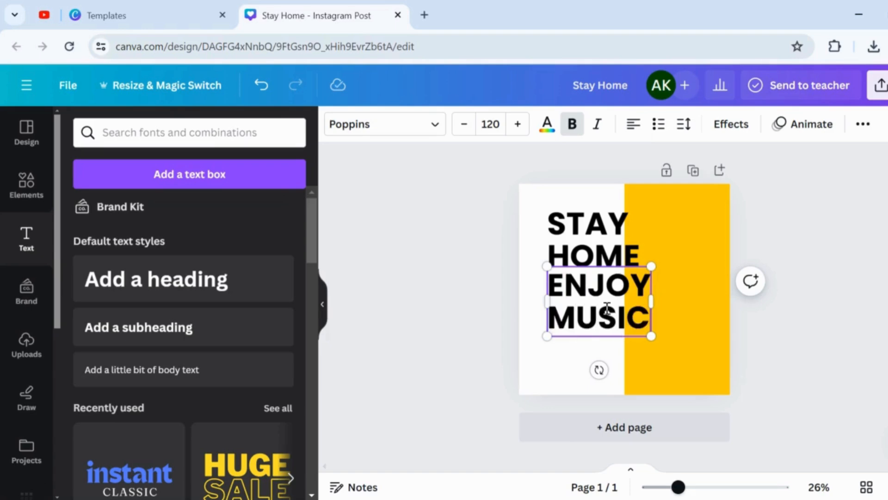
Apply the Hollow text effect to the "ENJOY MUSIC" text.
{"action": "key", "text": "ctrl+a"}
{"action": "left_click", "coordinate": [863, 124]}
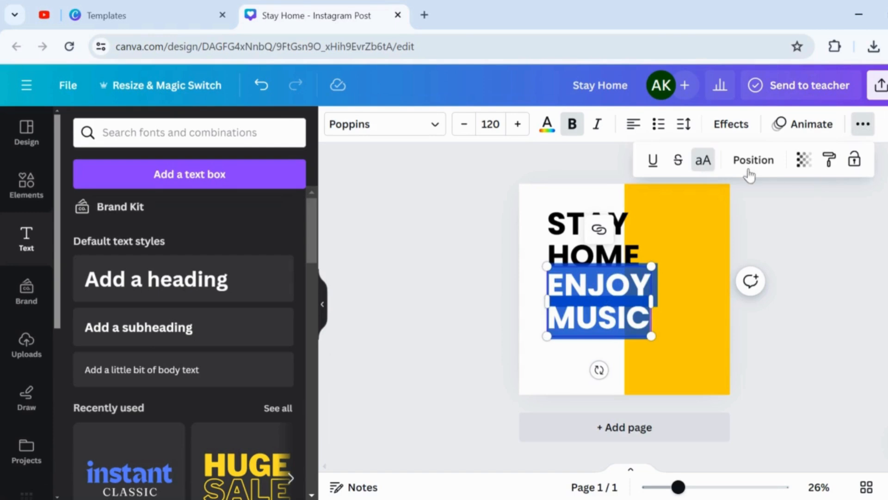
{"action": "left_click", "coordinate": [731, 124]}
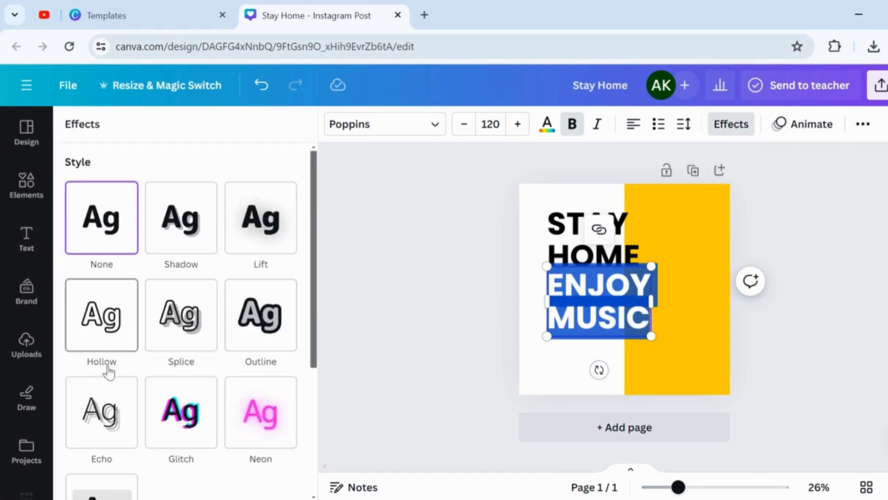
{"action": "left_click", "coordinate": [112, 319]}
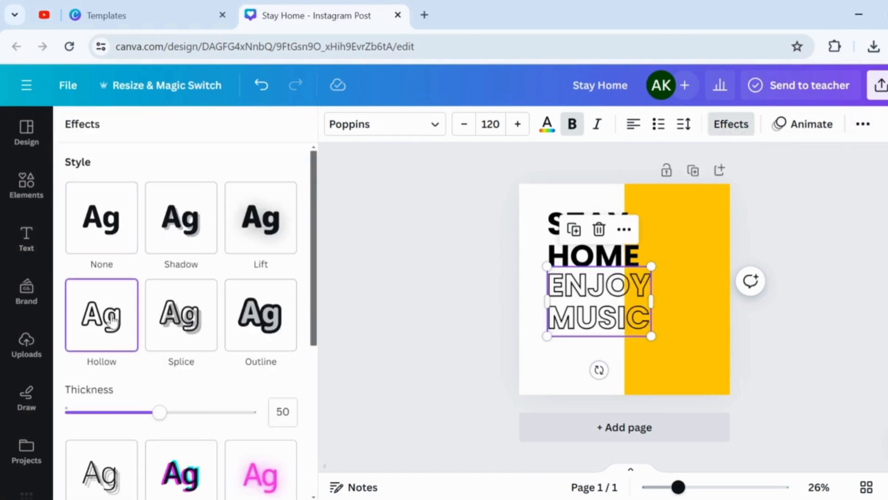
Set the "ENJOY MUSIC" font size to 130 and shift the text slightly left beneath "STAY HOME".
{"action": "left_click", "coordinate": [495, 121]}
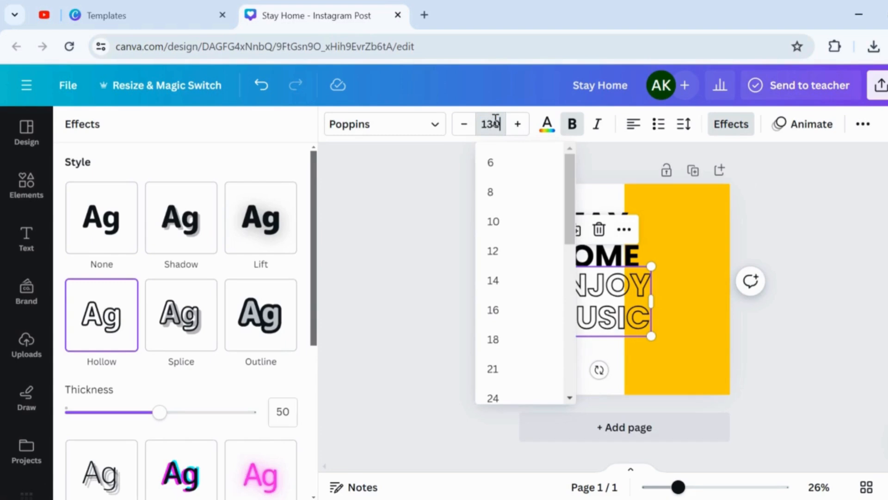
{"action": "key", "text": "Return"}
{"action": "left_click", "coordinate": [838, 327]}
{"action": "left_click_drag", "start_coordinate": [635, 301], "coordinate": [628, 298]}
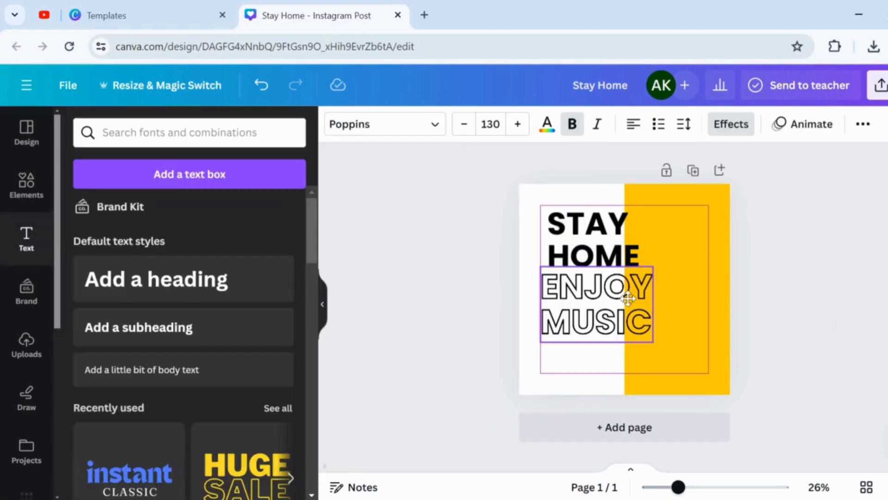
{"action": "key", "text": "Escape"}
Search the element photos for "Listening to music" and add the picture of the woman in a yellow sweater holding a red mug.
{"action": "left_click", "coordinate": [143, 132]}
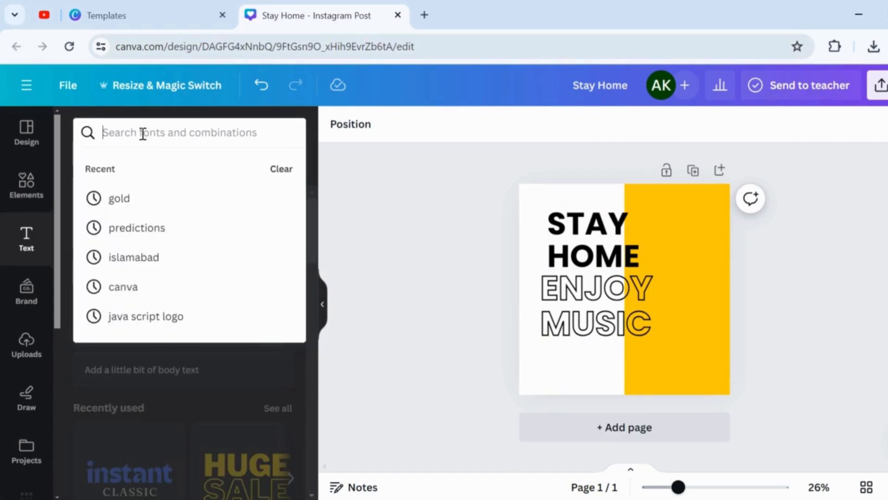
{"action": "left_click", "coordinate": [29, 186]}
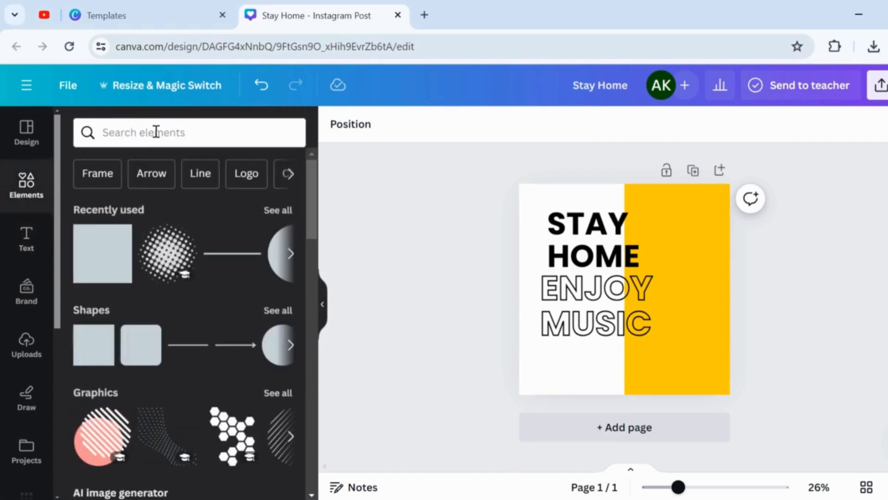
{"action": "left_click", "coordinate": [156, 132]}
{"action": "left_click", "coordinate": [137, 233]}
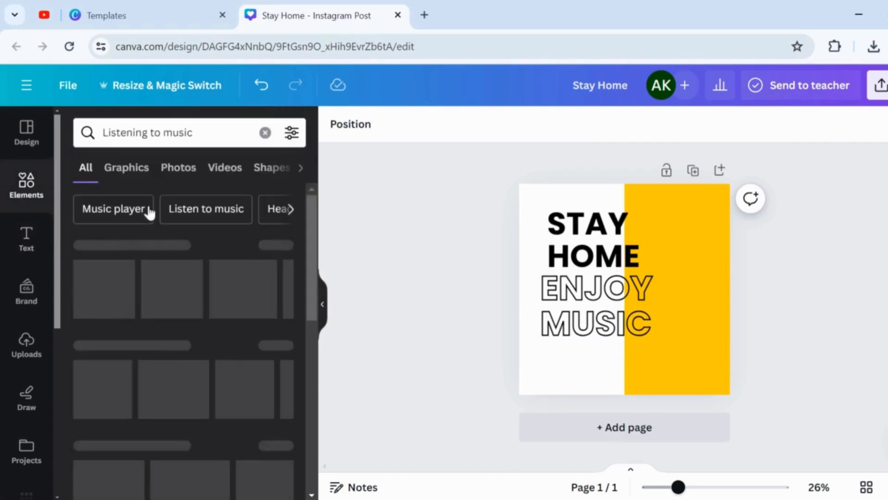
{"action": "left_click", "coordinate": [179, 171]}
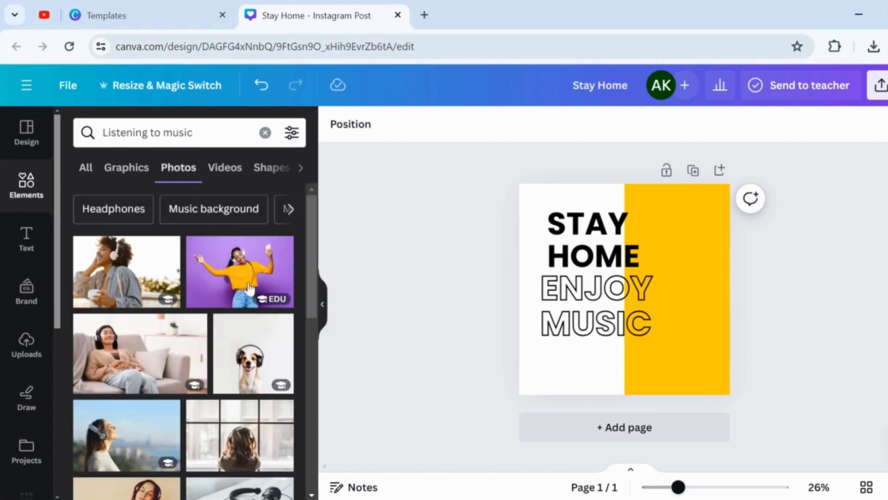
{"action": "left_click_drag", "start_coordinate": [309, 236], "coordinate": [307, 384]}
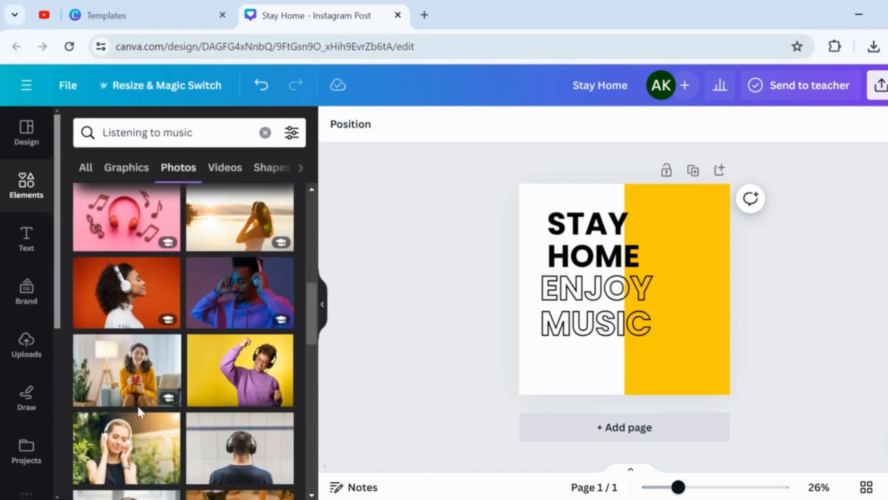
{"action": "left_click", "coordinate": [139, 378]}
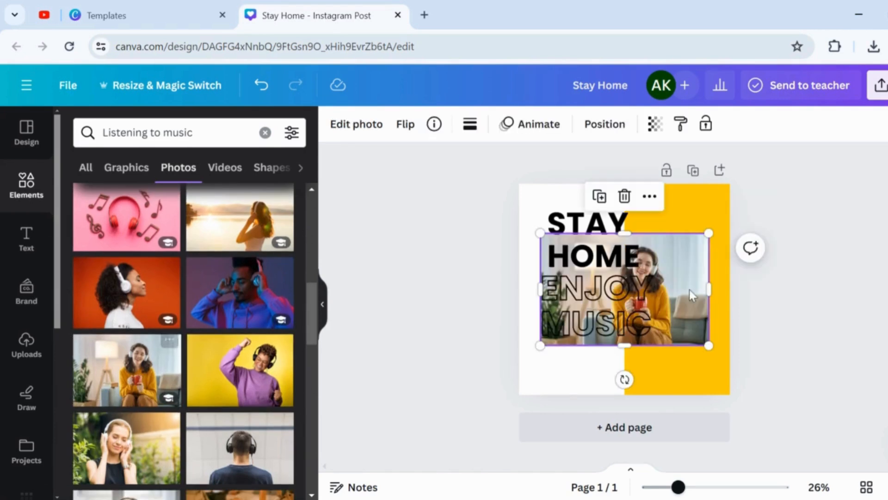
Move the woman's photo toward the right side of the page and remove its background with BG Remover.
{"action": "left_click_drag", "start_coordinate": [676, 318], "coordinate": [713, 304]}
{"action": "left_click", "coordinate": [357, 125]}
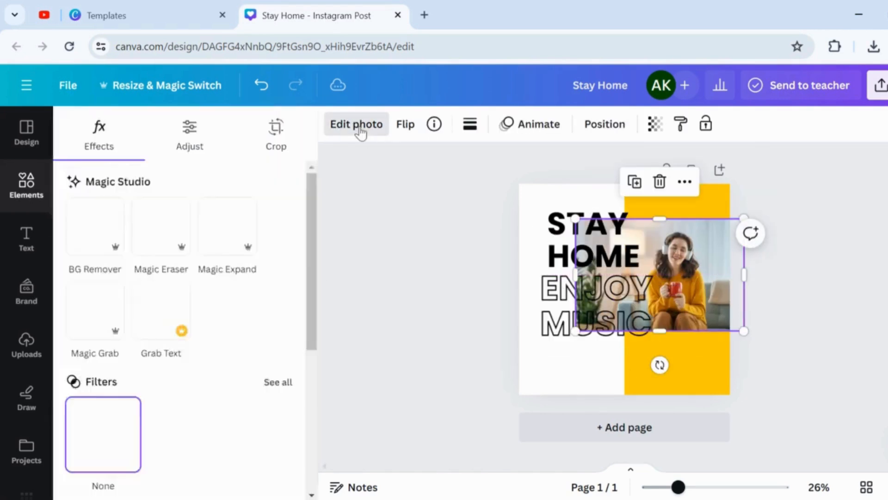
{"action": "left_click", "coordinate": [115, 225]}
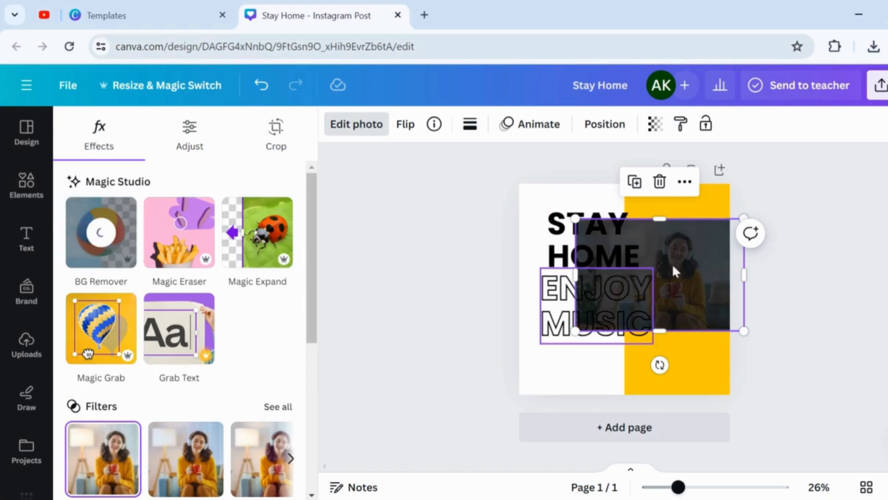
Enlarge the cut-out woman and position her over the lower part of the yellow half, aligned with the page's bottom edge.
{"action": "left_click_drag", "start_coordinate": [746, 334], "coordinate": [848, 397]}
{"action": "left_click_drag", "start_coordinate": [708, 373], "coordinate": [664, 369]}
{"action": "left_click_drag", "start_coordinate": [812, 209], "coordinate": [837, 193]}
{"action": "left_click_drag", "start_coordinate": [712, 319], "coordinate": [685, 318]}
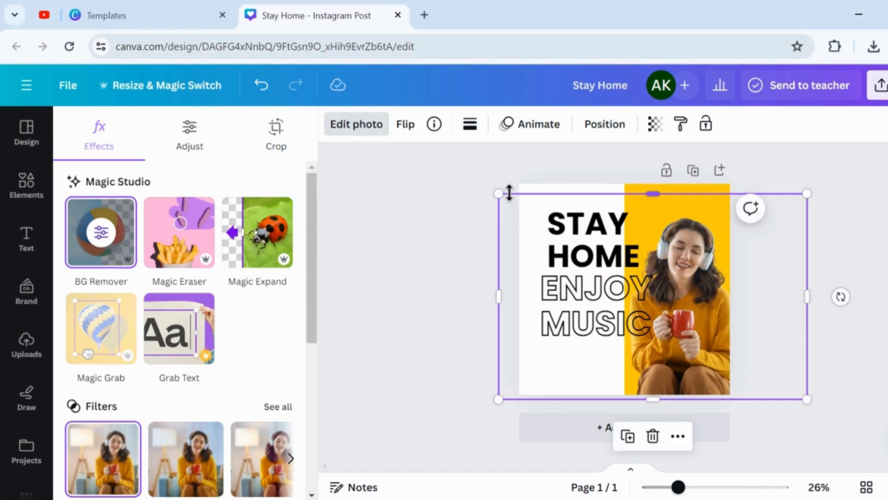
{"action": "left_click_drag", "start_coordinate": [499, 193], "coordinate": [519, 207]}
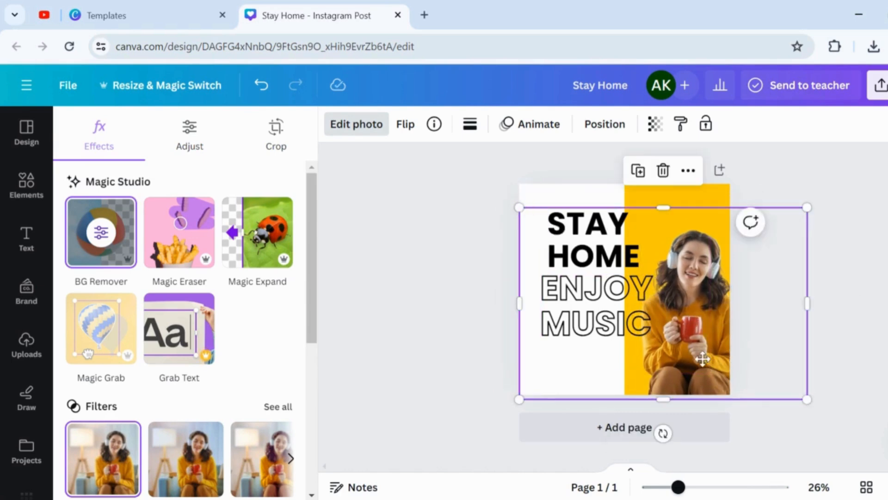
{"action": "left_click_drag", "start_coordinate": [702, 358], "coordinate": [712, 361]}
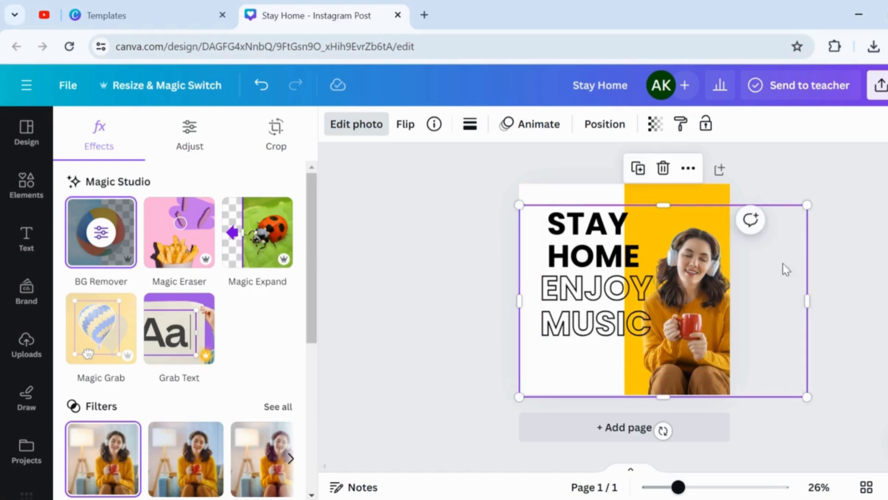
{"action": "left_click", "coordinate": [829, 257]}
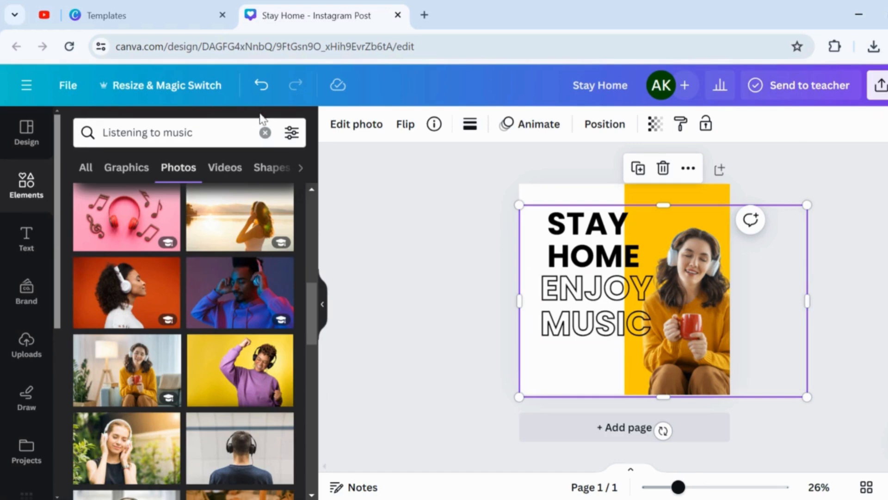
Search the elements for "circle" and add the plain circle shape to the page.
{"action": "left_click", "coordinate": [265, 133]}
{"action": "type", "text": "circle"}
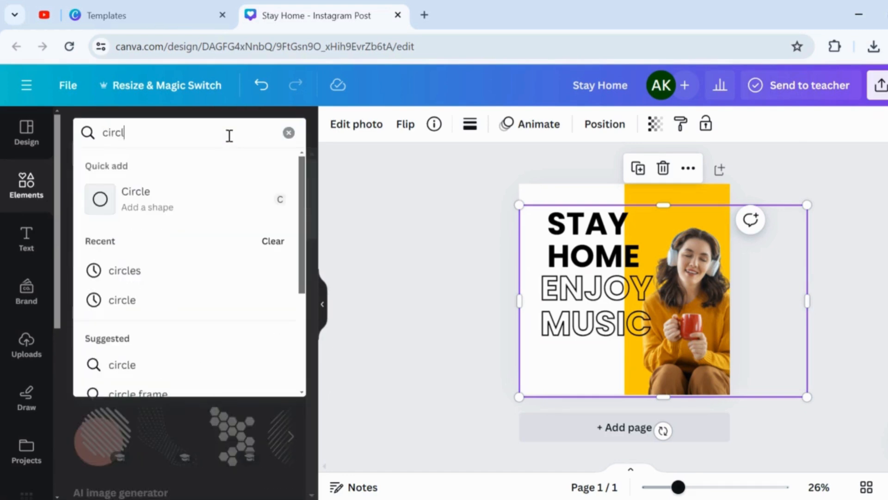
{"action": "key", "text": "Return"}
{"action": "left_click", "coordinate": [91, 283]}
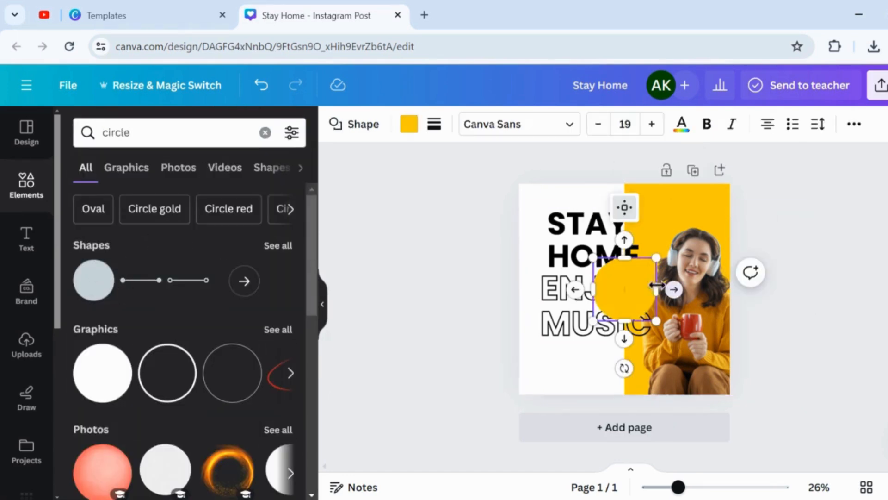
Fill the circle with black and move it partly off the page's upper right corner.
{"action": "left_click", "coordinate": [409, 124]}
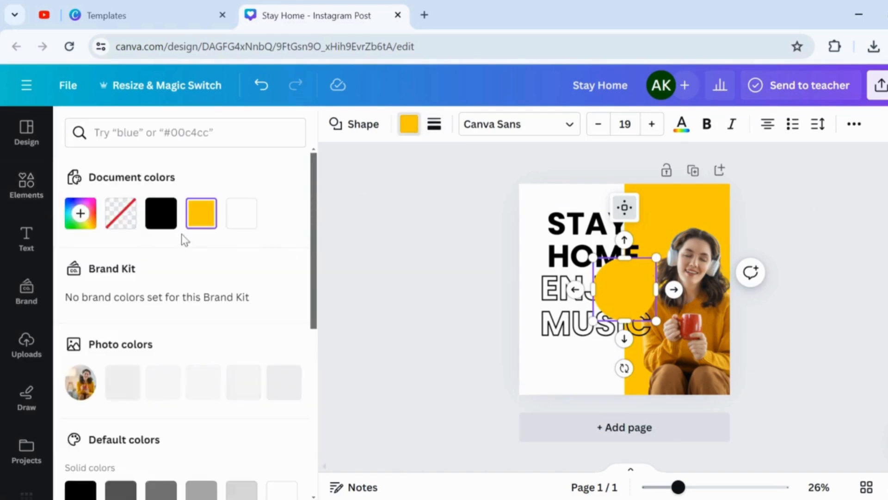
{"action": "left_click", "coordinate": [161, 213]}
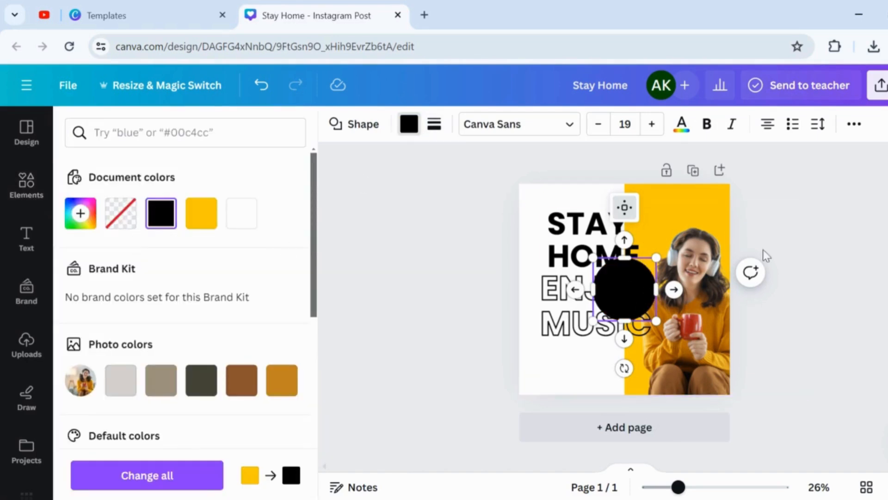
{"action": "left_click", "coordinate": [790, 193]}
{"action": "left_click_drag", "start_coordinate": [635, 280], "coordinate": [740, 177]}
Duplicate the black circle, shrink the copy, and place it half off the page's left edge beside "MUSIC".
{"action": "key", "text": "ctrl+d"}
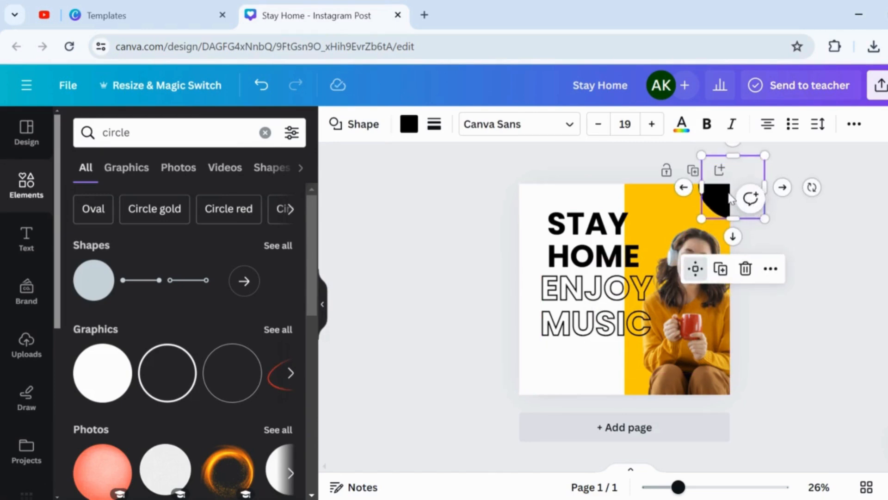
{"action": "left_click_drag", "start_coordinate": [719, 207], "coordinate": [476, 282]}
{"action": "left_click_drag", "start_coordinate": [532, 296], "coordinate": [519, 322]}
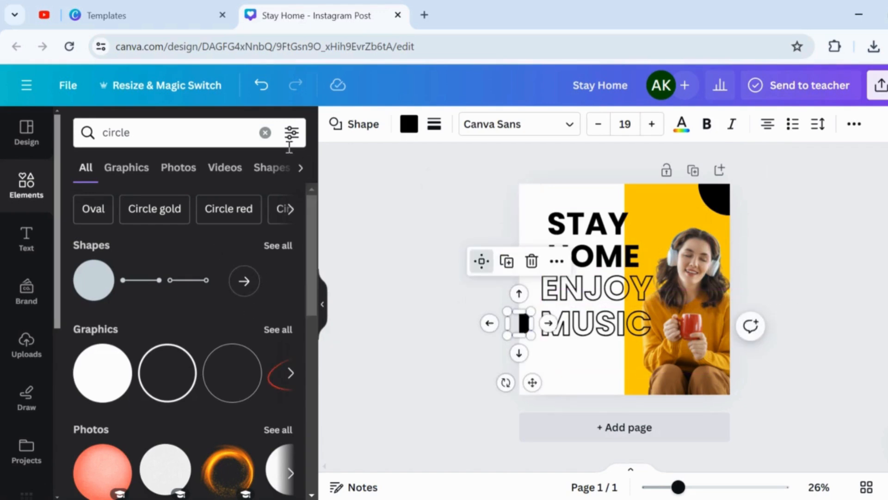
Add a square shape and reshape it into a wide bar starting at the page's left edge below "MUSIC".
{"action": "left_click", "coordinate": [266, 133]}
{"action": "left_click", "coordinate": [93, 344]}
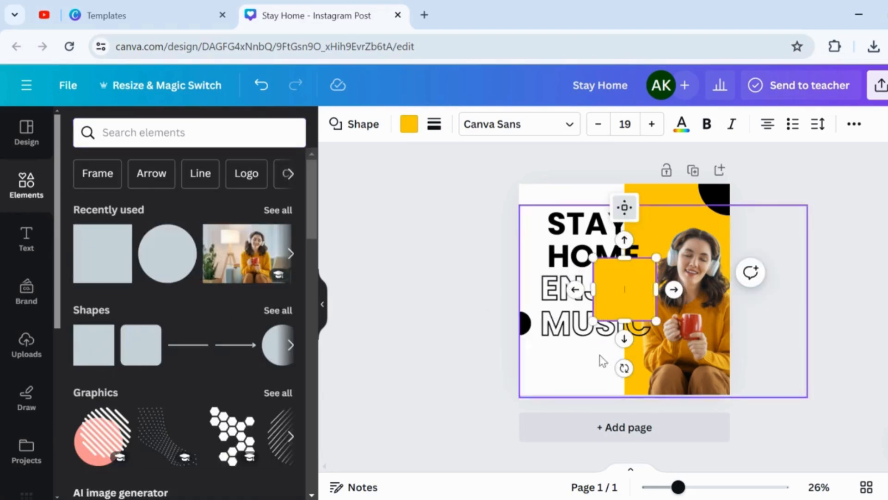
{"action": "left_click_drag", "start_coordinate": [656, 320], "coordinate": [671, 297]}
{"action": "left_click_drag", "start_coordinate": [712, 303], "coordinate": [721, 302]}
{"action": "left_click_drag", "start_coordinate": [671, 349], "coordinate": [597, 426]}
Move the "STAY HOME" and "ENJOY MUSIC" texts slightly upward to clear the bar.
{"action": "left_click", "coordinate": [603, 224]}
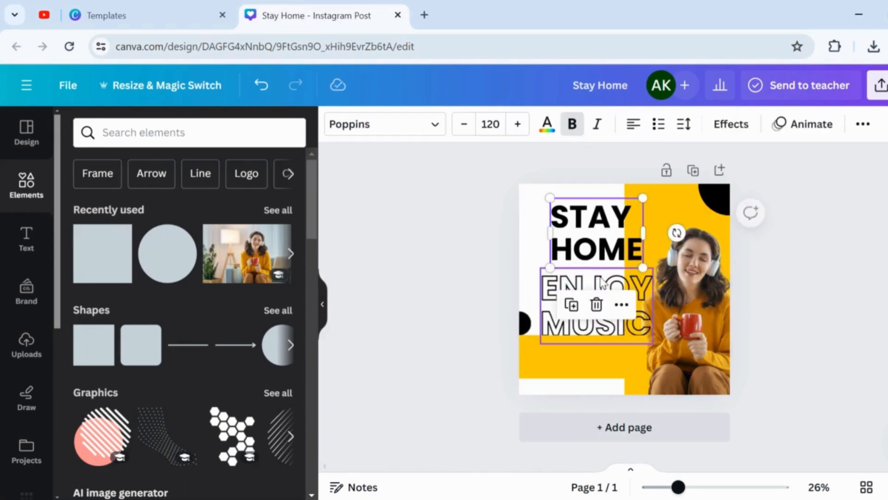
{"action": "left_click", "coordinate": [613, 292]}
Widen the bar slightly to the right and fill it with black.
{"action": "left_click", "coordinate": [620, 362]}
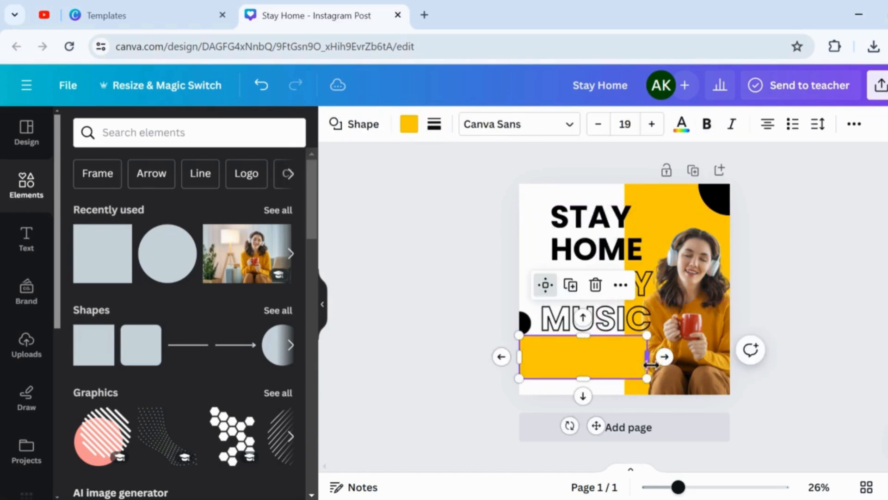
{"action": "left_click_drag", "start_coordinate": [646, 361], "coordinate": [661, 365]}
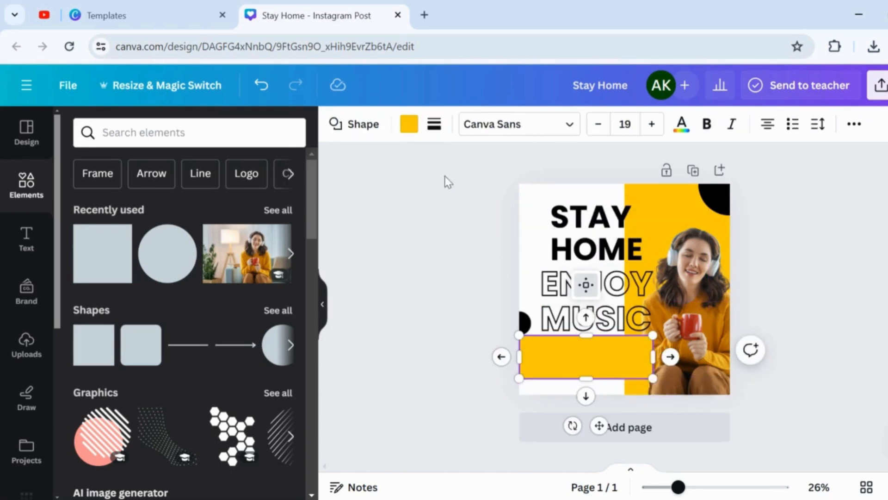
{"action": "left_click", "coordinate": [409, 124]}
{"action": "left_click", "coordinate": [161, 214]}
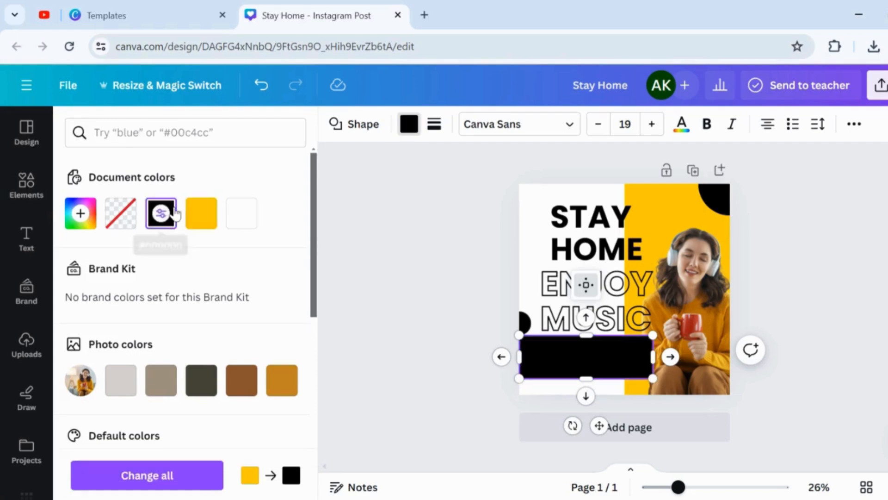
Search Google in a new tab for "qouet about music" and select the quote "One good thing about music, when it hits you, you feel no pain.".
{"action": "key", "text": "ctrl+t"}
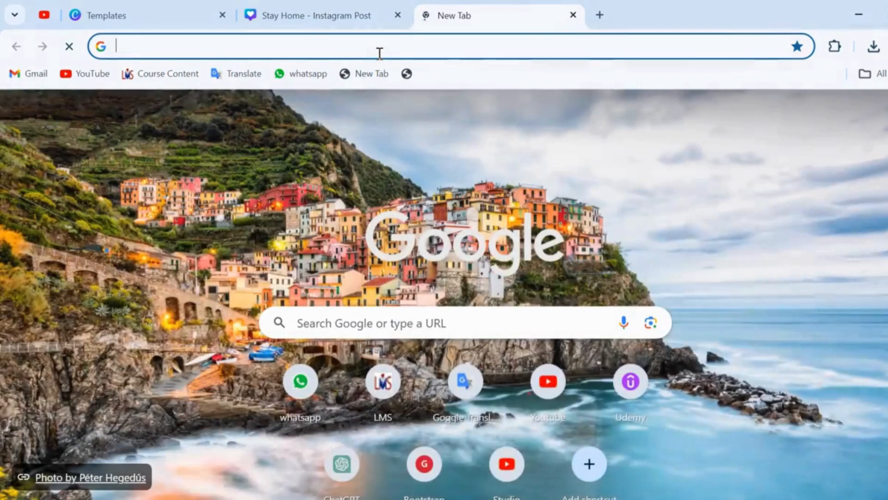
{"action": "type", "text": "qou"}
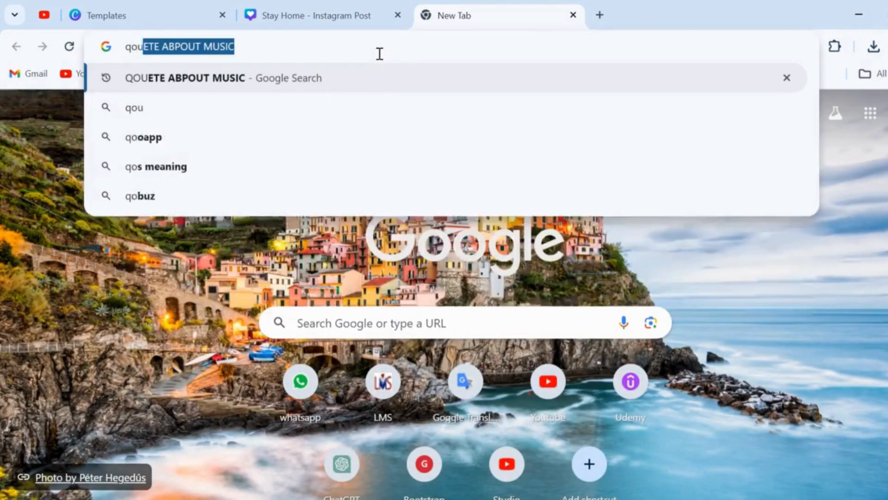
{"action": "type", "text": "et about musi"}
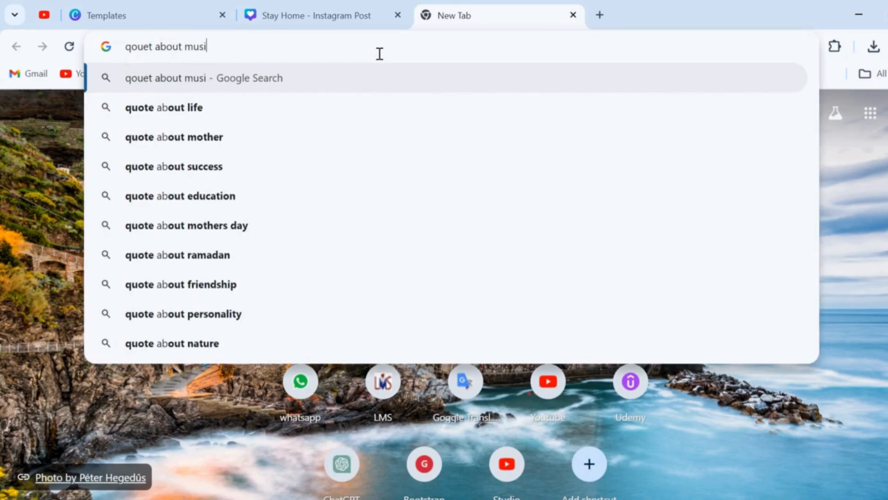
{"action": "type", "text": "c"}
{"action": "key", "text": "Return"}
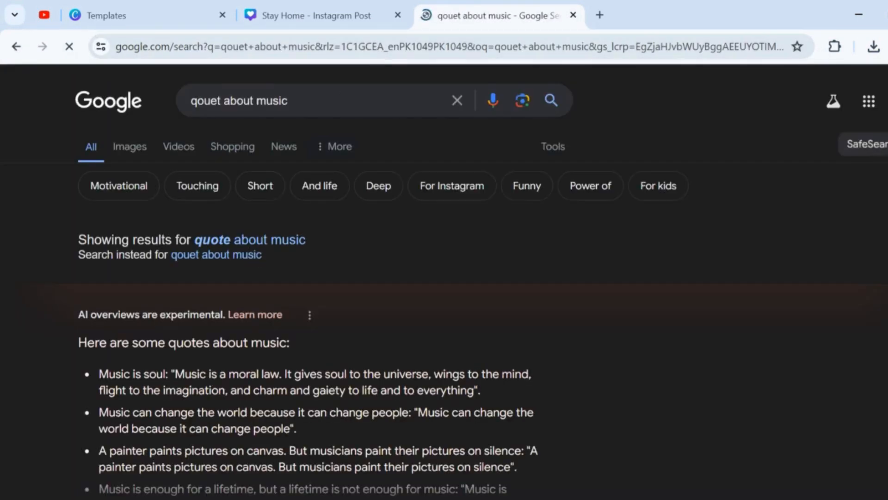
{"action": "scroll", "coordinate": [444, 277], "scroll_direction": "down", "scroll_amount": 8}
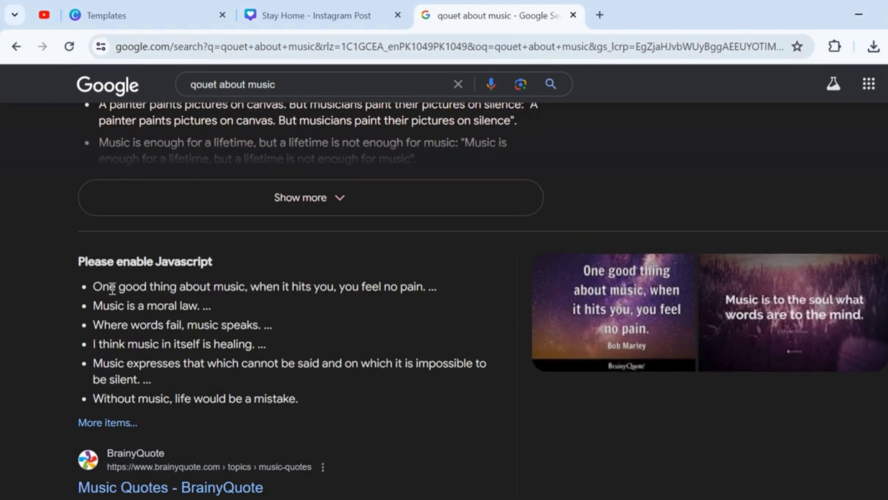
{"action": "left_click_drag", "start_coordinate": [255, 287], "coordinate": [442, 295]}
{"action": "key", "text": "ctrl+c"}
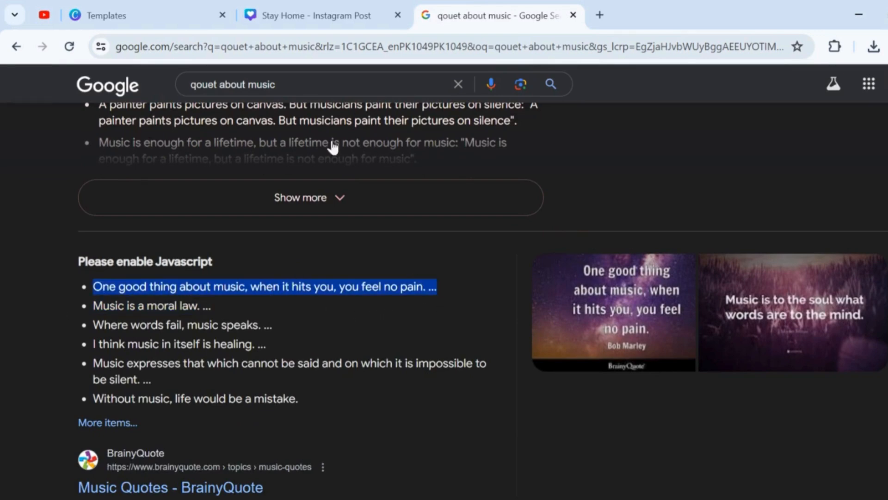
Return to the Stay Home design, add a heading containing the copied quote "One good thing about music, when it hits you, you feel no pain. ...", and remove its bullets.
{"action": "left_click", "coordinate": [315, 15]}
{"action": "left_click", "coordinate": [25, 231]}
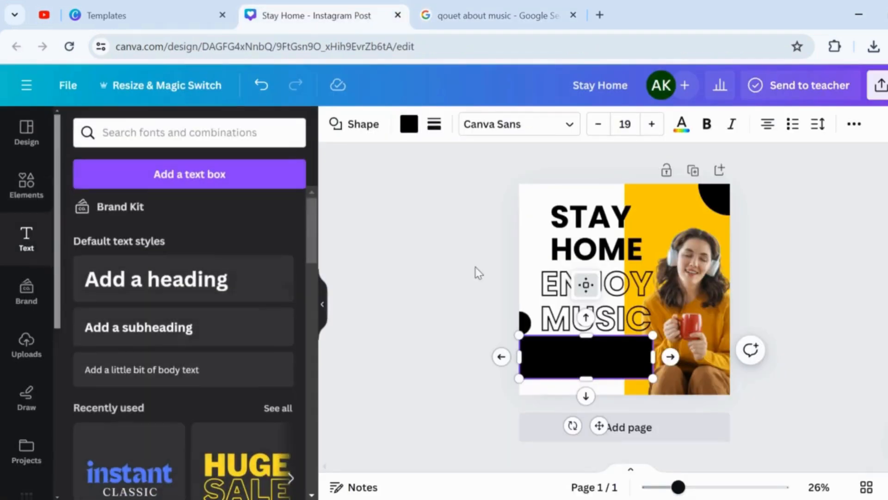
{"action": "left_click", "coordinate": [148, 296]}
{"action": "key", "text": "ctrl+v"}
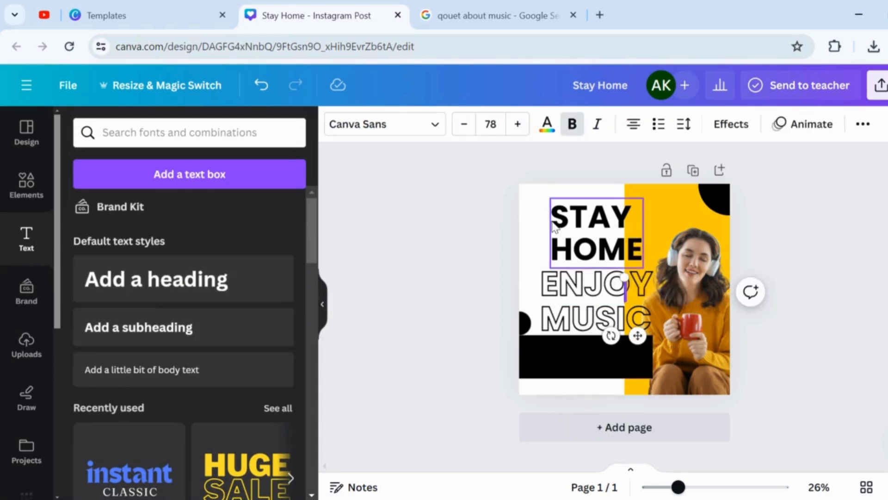
{"action": "key", "text": "ctrl+a"}
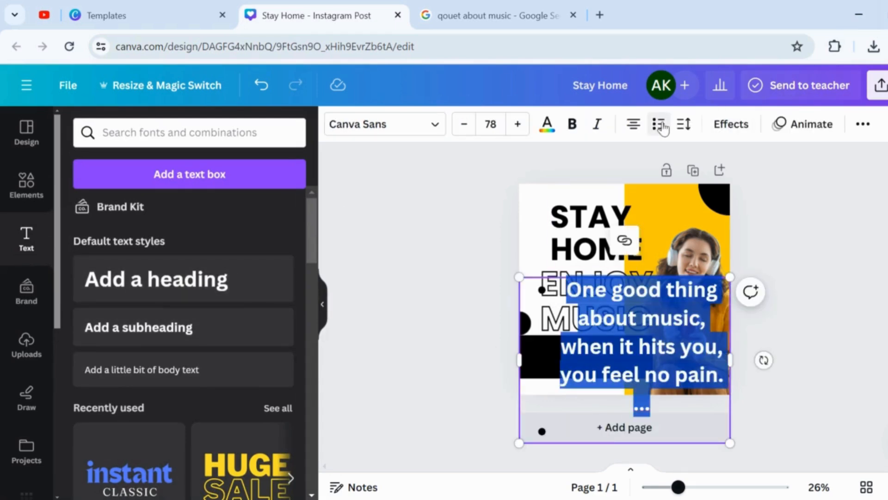
{"action": "left_click", "coordinate": [662, 129]}
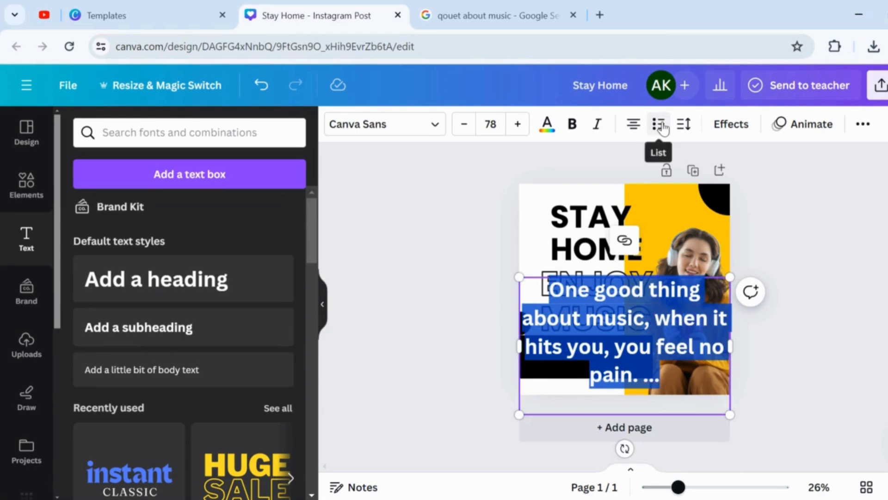
Set the quote's font size to 30, align it left and narrow its text box to roughly the black bar's width.
{"action": "left_click", "coordinate": [497, 119]}
{"action": "key", "text": "Return"}
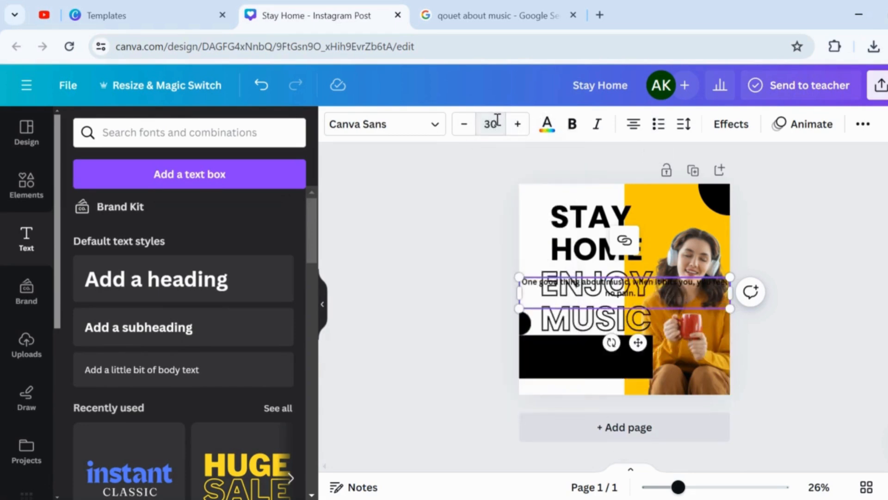
{"action": "left_click", "coordinate": [639, 129]}
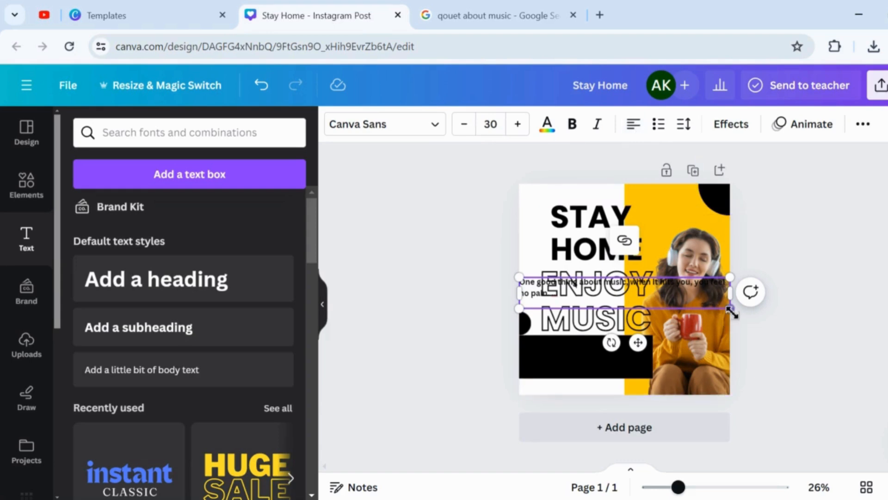
{"action": "left_click_drag", "start_coordinate": [730, 309], "coordinate": [648, 301]}
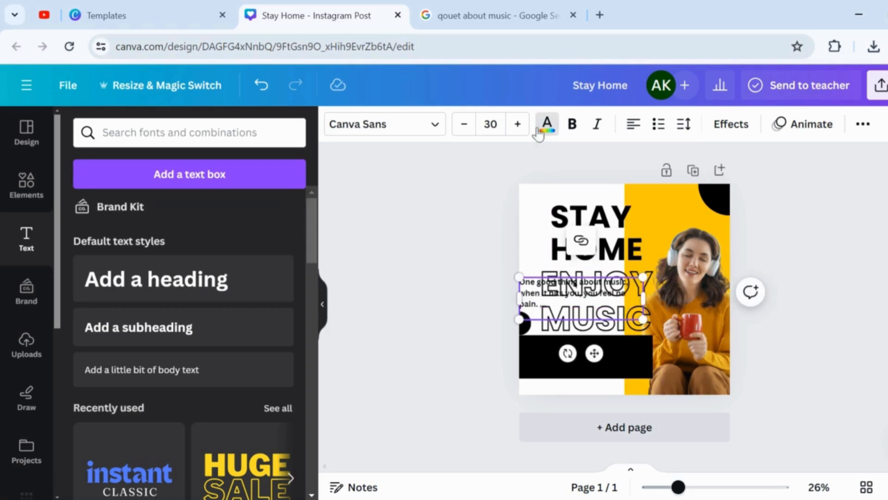
Color the quote text yellow and move it onto the upper part of the black bar.
{"action": "left_click", "coordinate": [547, 124]}
{"action": "left_click", "coordinate": [161, 213]}
{"action": "left_click_drag", "start_coordinate": [595, 353], "coordinate": [599, 411]}
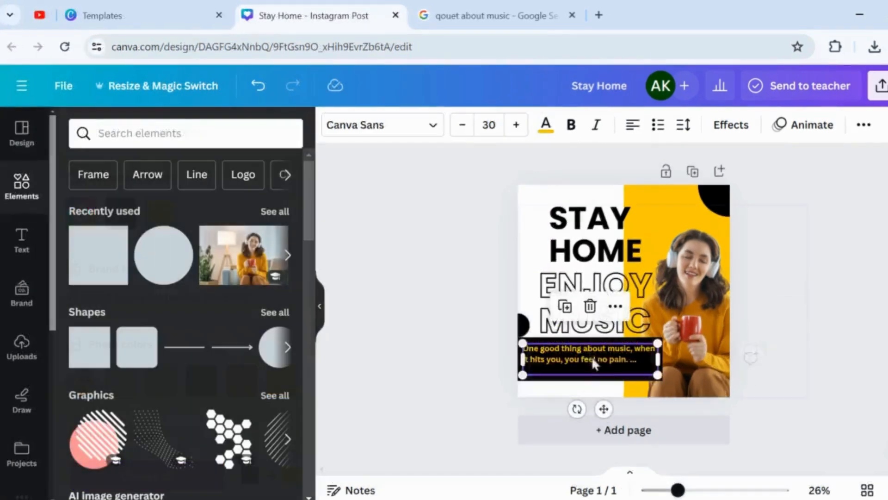
Add a square flattened into a thin white strip across the lower part of the black bar, extending past the bar's right end.
{"action": "left_click", "coordinate": [102, 267]}
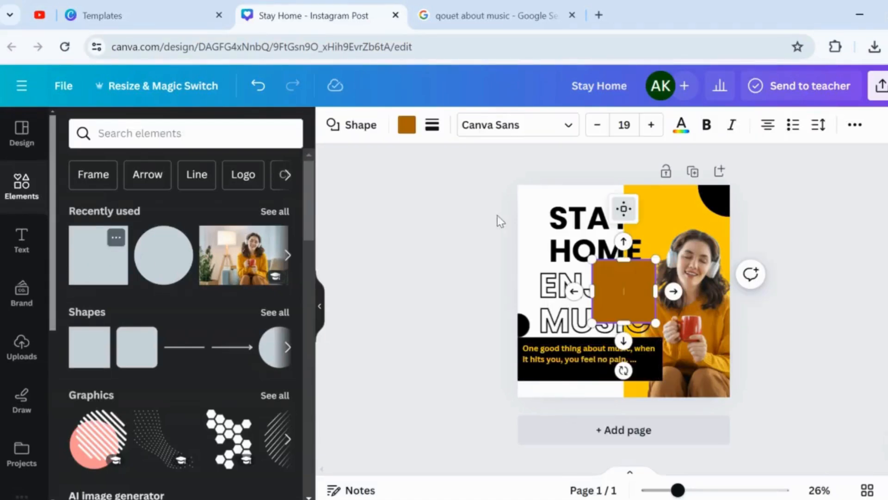
{"action": "left_click_drag", "start_coordinate": [657, 325], "coordinate": [751, 268]}
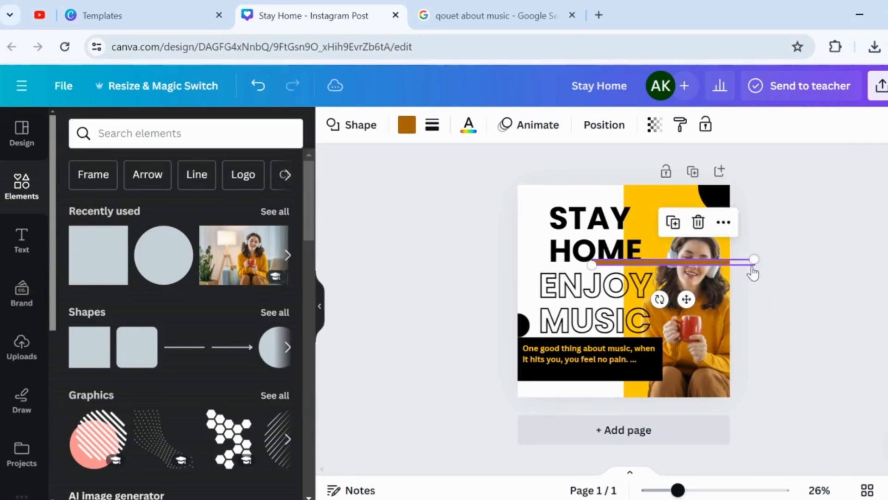
{"action": "left_click_drag", "start_coordinate": [679, 314], "coordinate": [600, 424]}
{"action": "left_click_drag", "start_coordinate": [684, 370], "coordinate": [697, 370]}
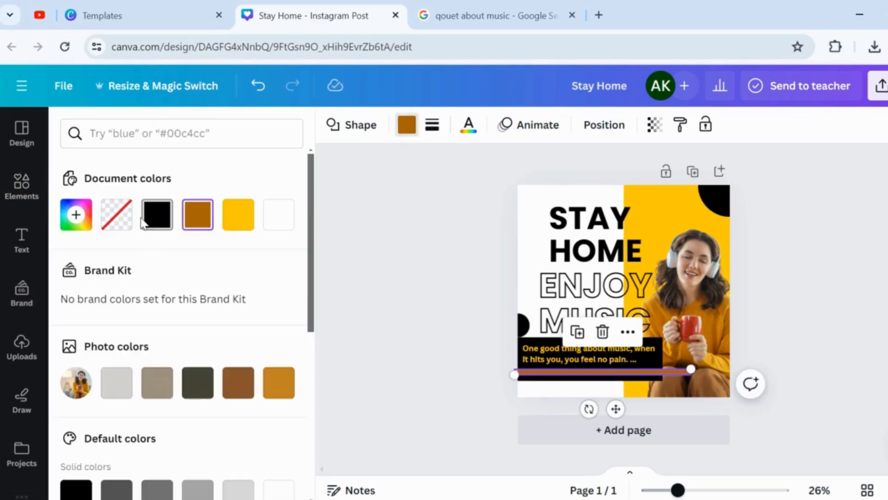
{"action": "left_click", "coordinate": [286, 218]}
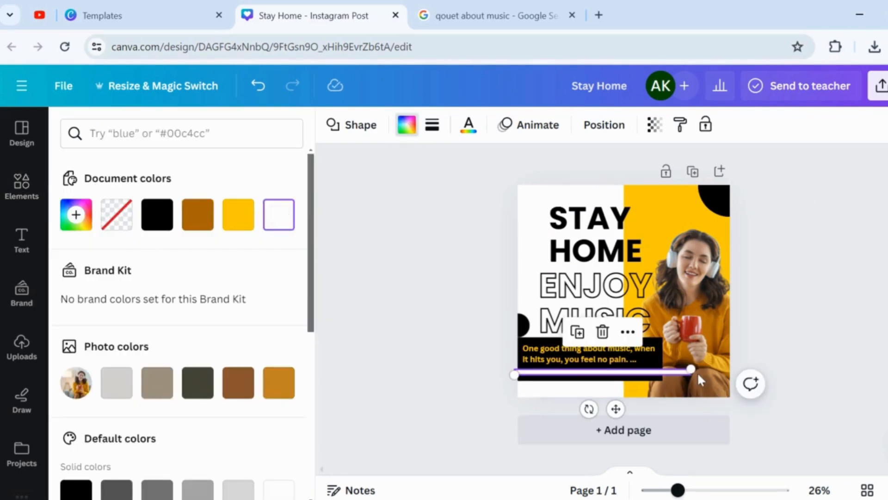
{"action": "left_click", "coordinate": [465, 333]}
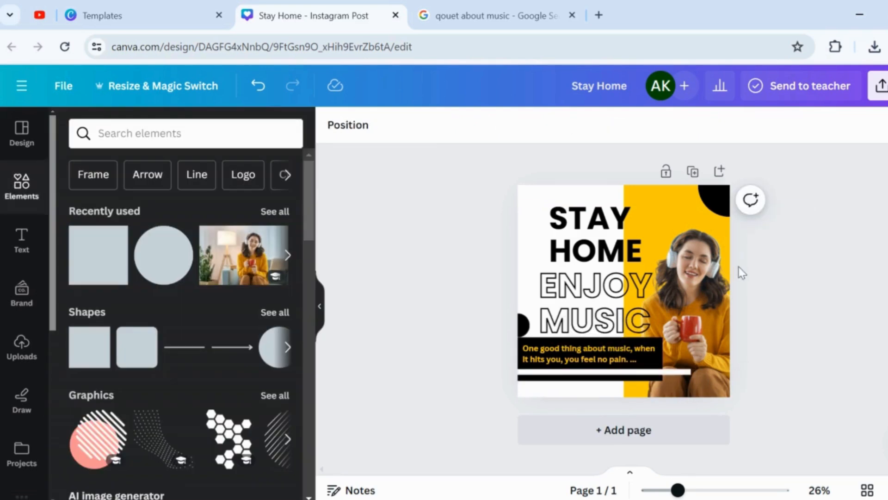
Apply an Outline shadow with size 5 to the photo of the woman.
{"action": "left_click", "coordinate": [715, 281]}
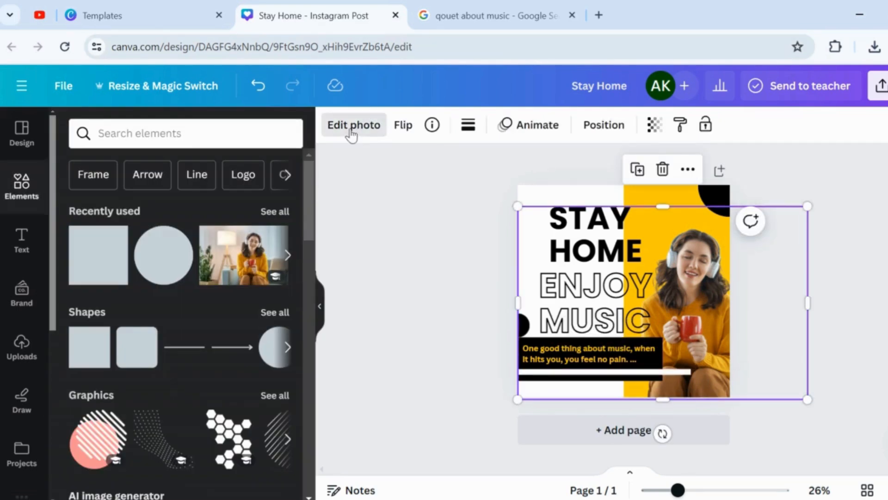
{"action": "scroll", "coordinate": [313, 208], "scroll_direction": "down", "scroll_amount": 5}
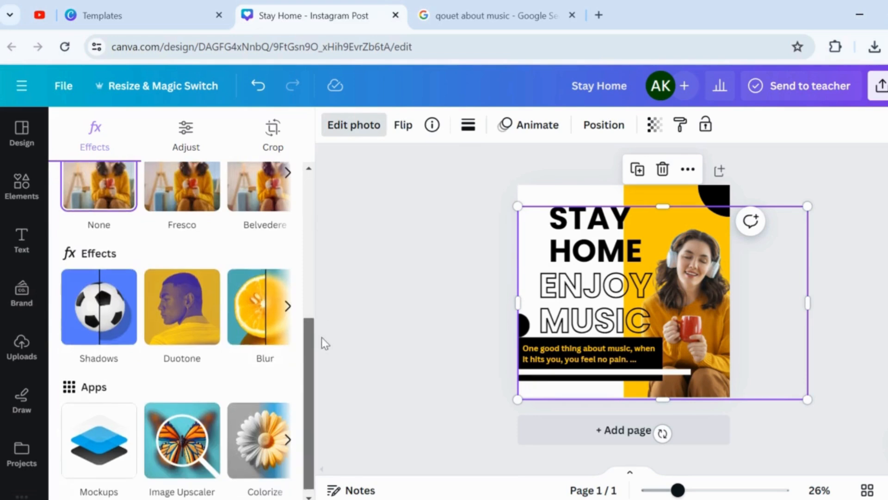
{"action": "left_click", "coordinate": [108, 334]}
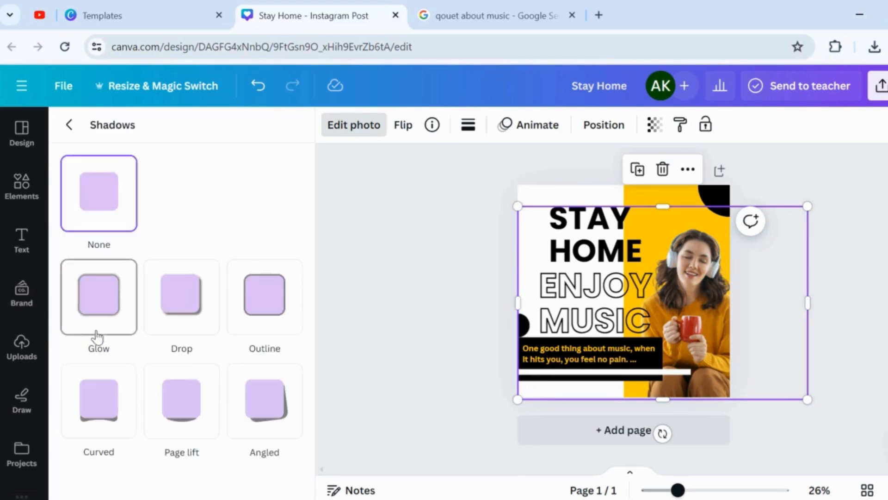
{"action": "left_click", "coordinate": [266, 297]}
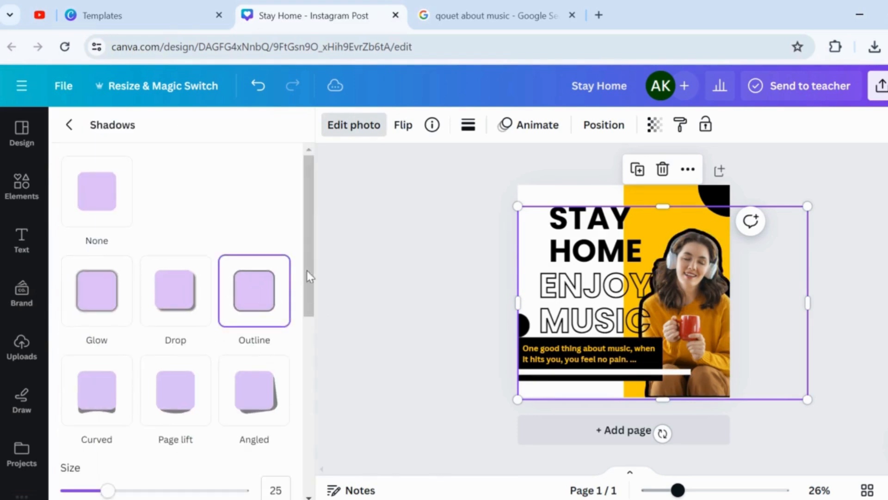
{"action": "scroll", "coordinate": [307, 271], "scroll_direction": "down", "scroll_amount": 5}
{"action": "left_click_drag", "start_coordinate": [104, 236], "coordinate": [69, 236]}
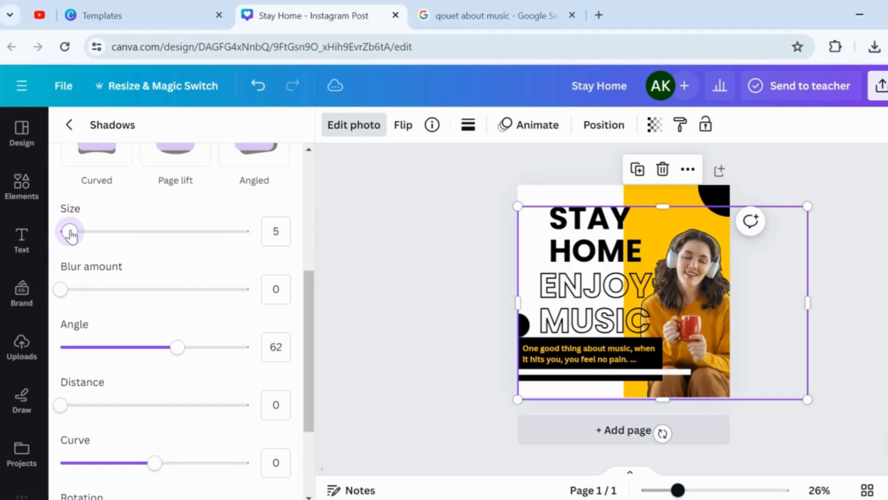
{"action": "left_click", "coordinate": [474, 194]}
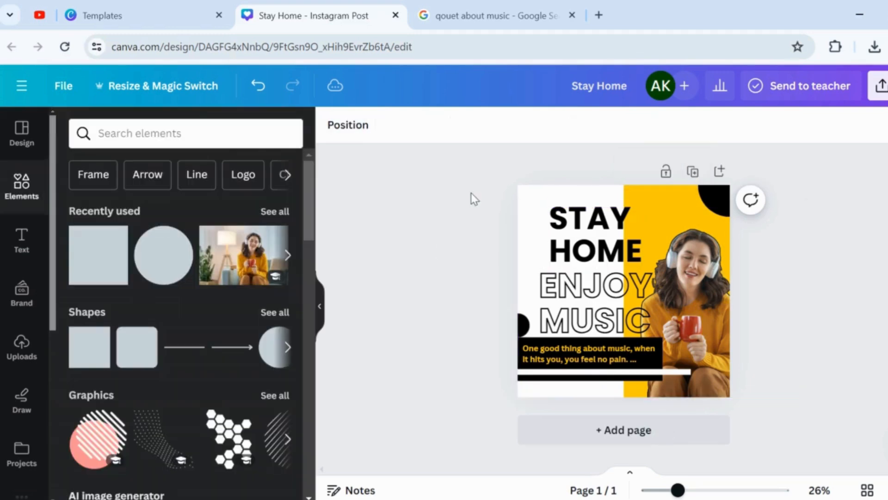
Search the graphics elements for "circles".
{"action": "left_click", "coordinate": [143, 133]}
{"action": "left_click", "coordinate": [100, 198]}
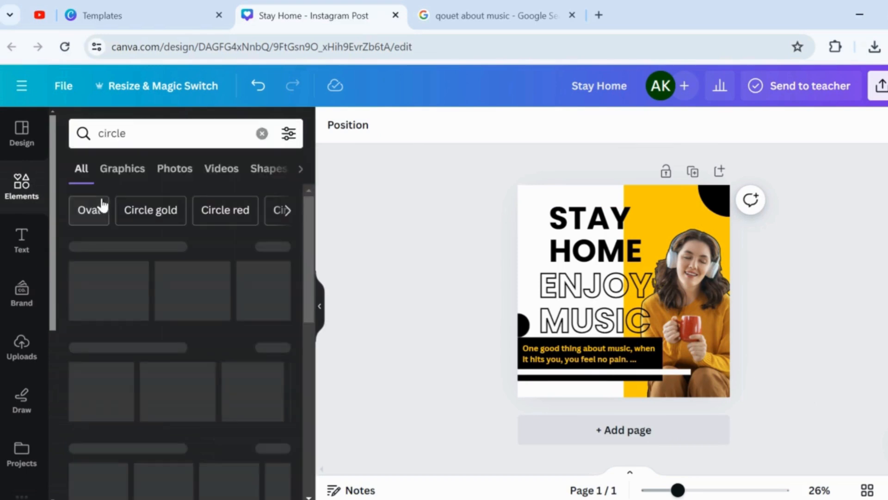
{"action": "left_click", "coordinate": [144, 172]}
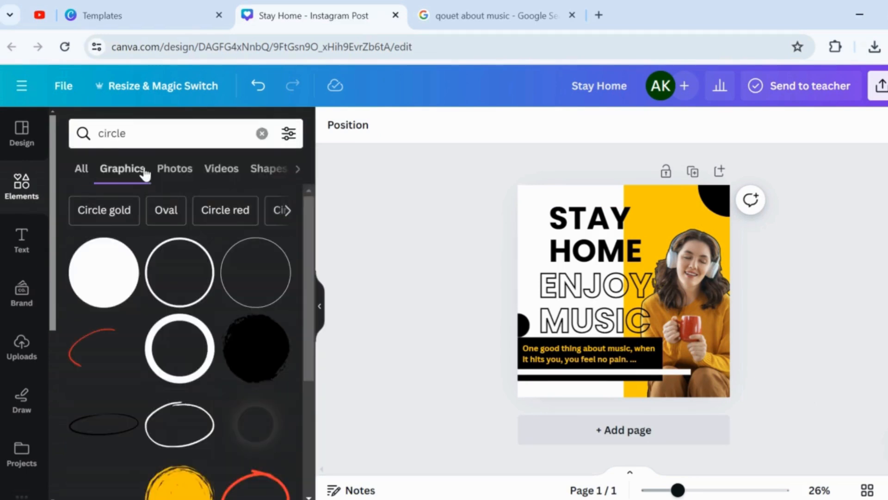
{"action": "left_click", "coordinate": [161, 133]}
{"action": "type", "text": "s"}
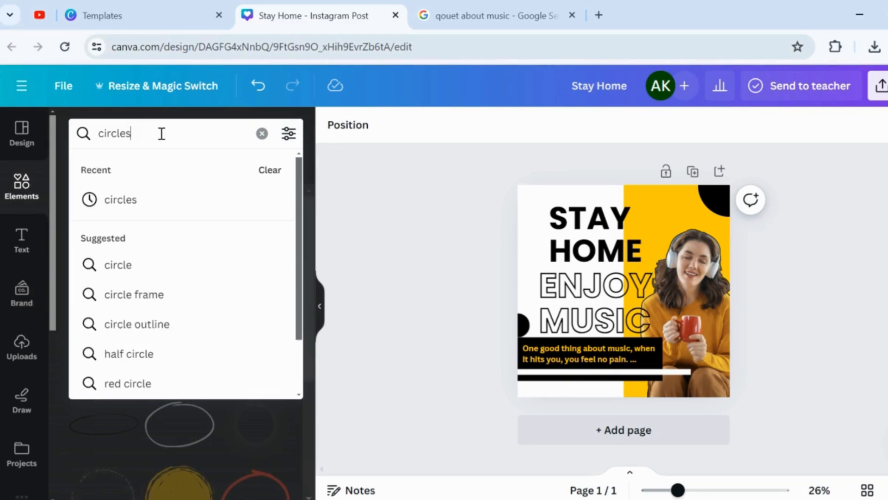
{"action": "key", "text": "Return"}
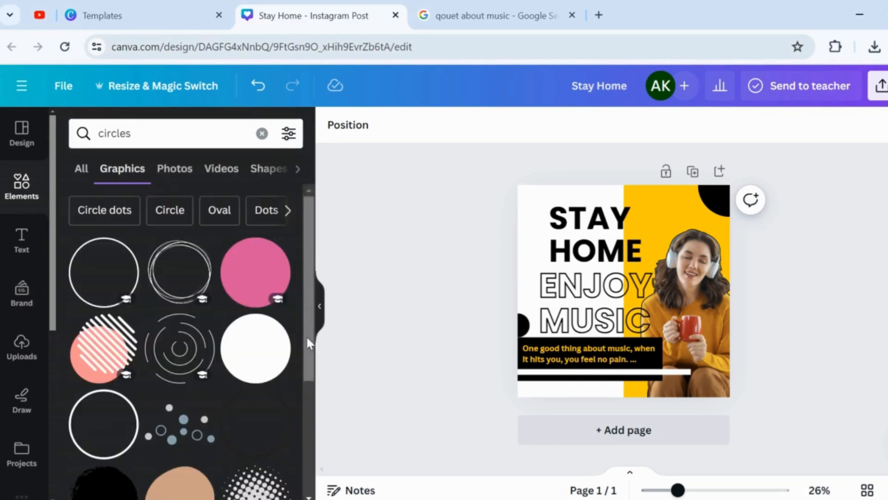
Add the halftone dot circle graphic and place it partly off the page at the page's top-left corner.
{"action": "left_click_drag", "start_coordinate": [306, 334], "coordinate": [301, 400]}
{"action": "left_click", "coordinate": [256, 389]}
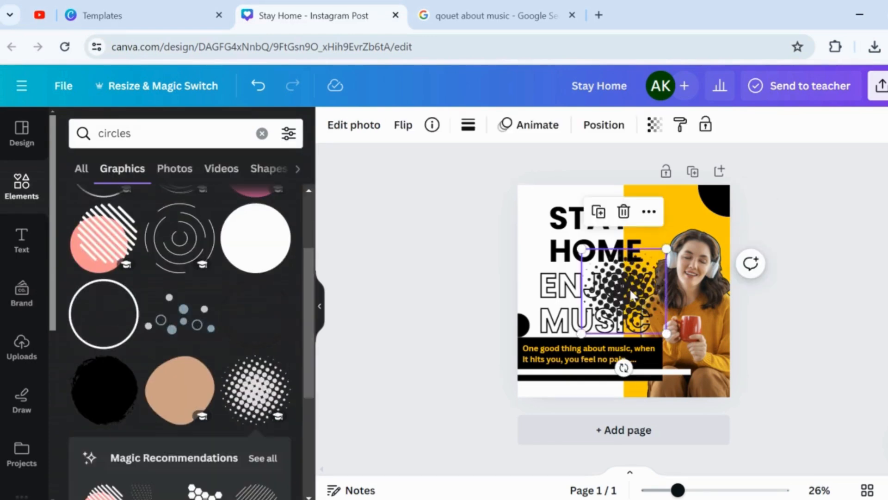
{"action": "left_click_drag", "start_coordinate": [627, 280], "coordinate": [523, 176]}
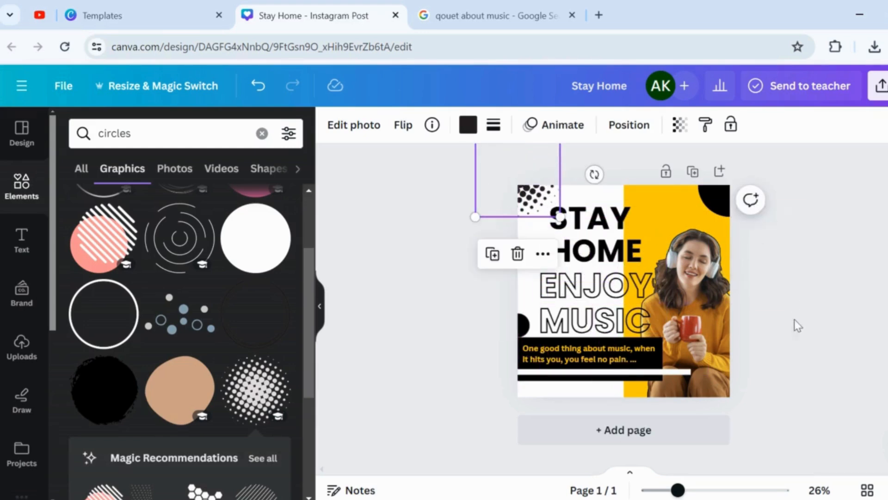
{"action": "left_click", "coordinate": [796, 324]}
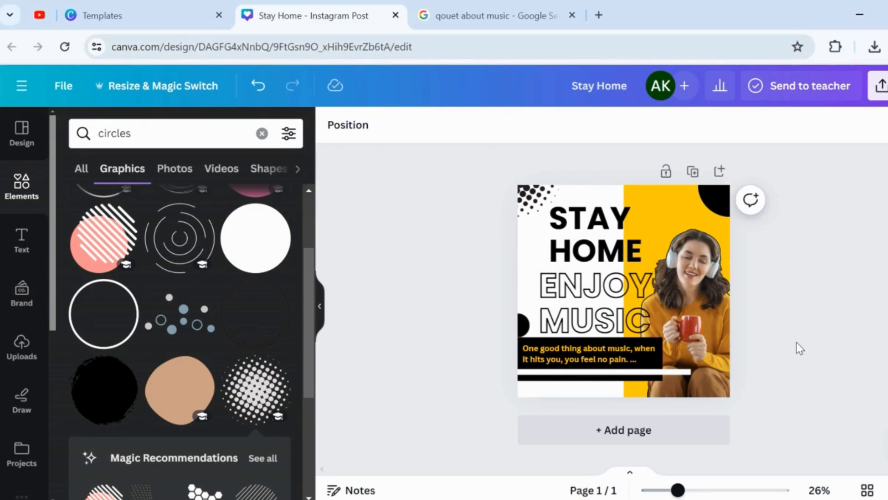
Nudge the small black circle at the page's left edge down against the black bar.
{"action": "left_click", "coordinate": [525, 326]}
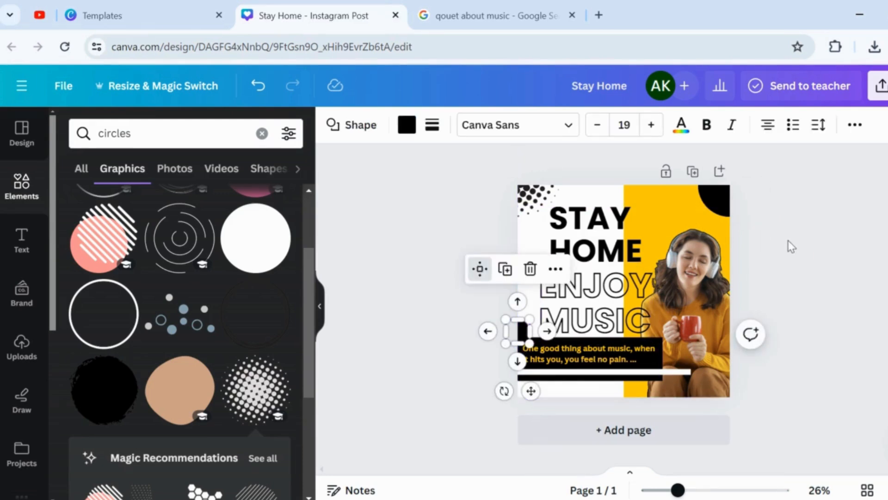
{"action": "left_click", "coordinate": [822, 212]}
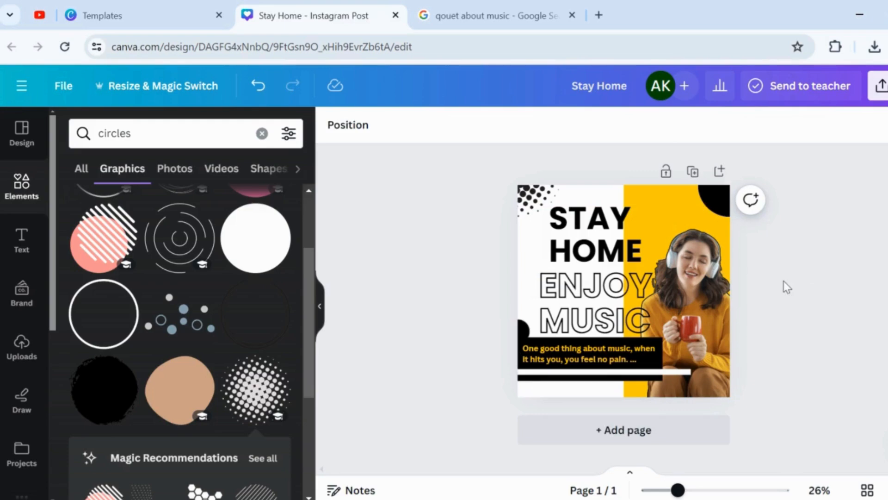
Shift the "ENJOY MUSIC" text slightly up and left, and the "STAY HOME" text up and right, away from the dots.
{"action": "left_click", "coordinate": [610, 300]}
{"action": "left_click_drag", "start_coordinate": [611, 301], "coordinate": [602, 290]}
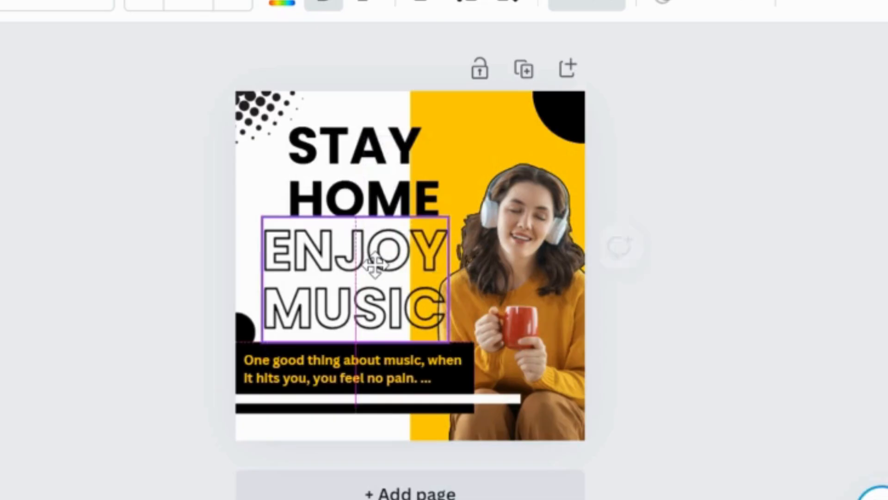
{"action": "left_click_drag", "start_coordinate": [396, 188], "coordinate": [421, 171]}
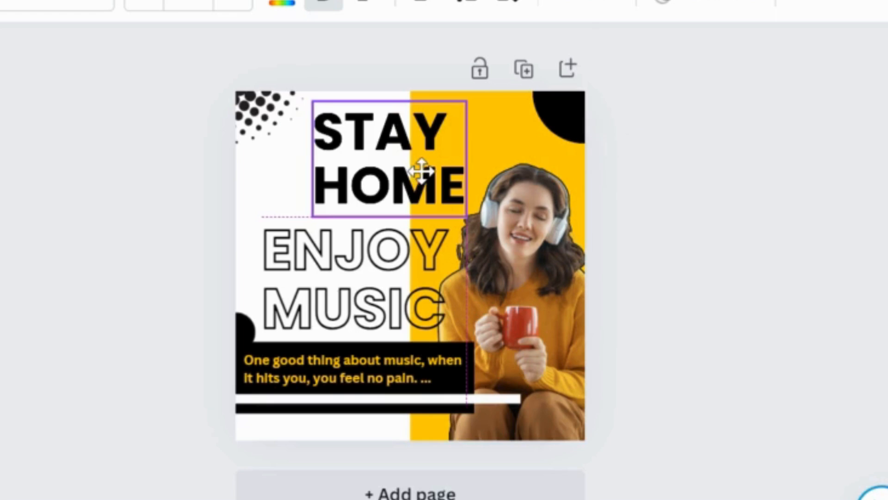
{"action": "left_click", "coordinate": [785, 191]}
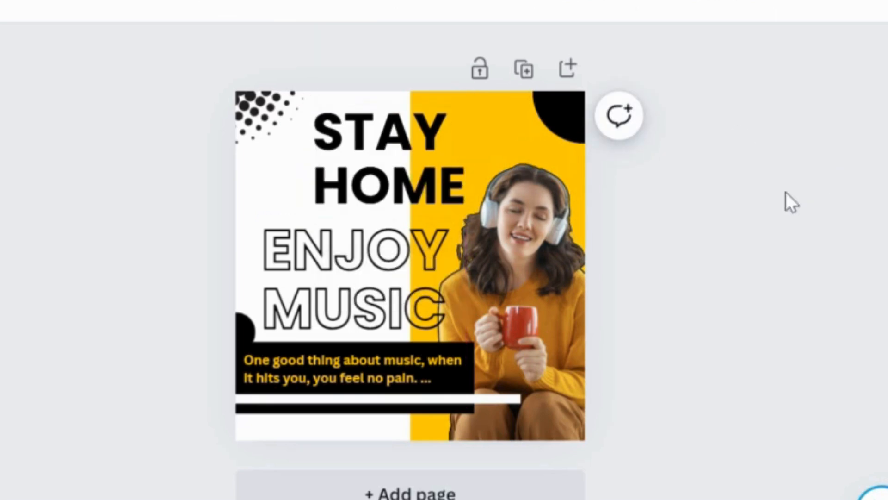